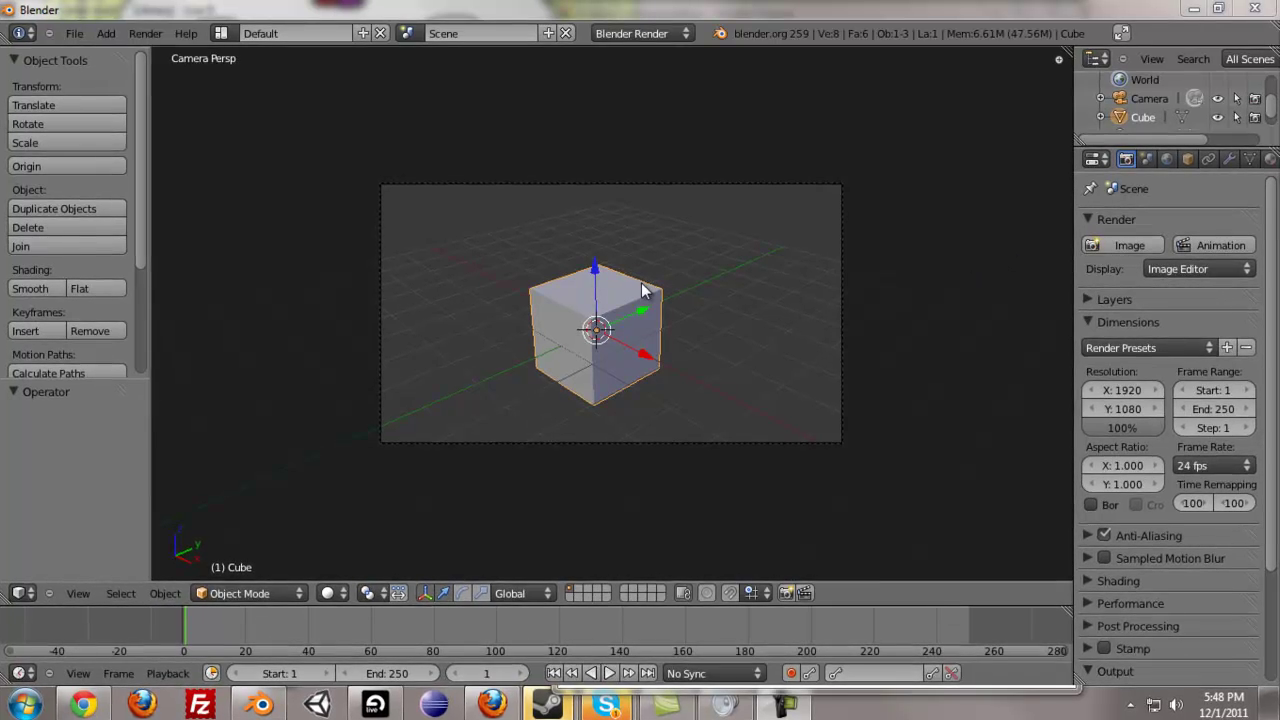
Try moving the camera by about 0.370 in X, 0.124 in Y and -0.529 in Z, and return to the camera view
{"action": "middle_click_drag", "start_coordinate": [649, 275], "coordinate": [861, 286]}
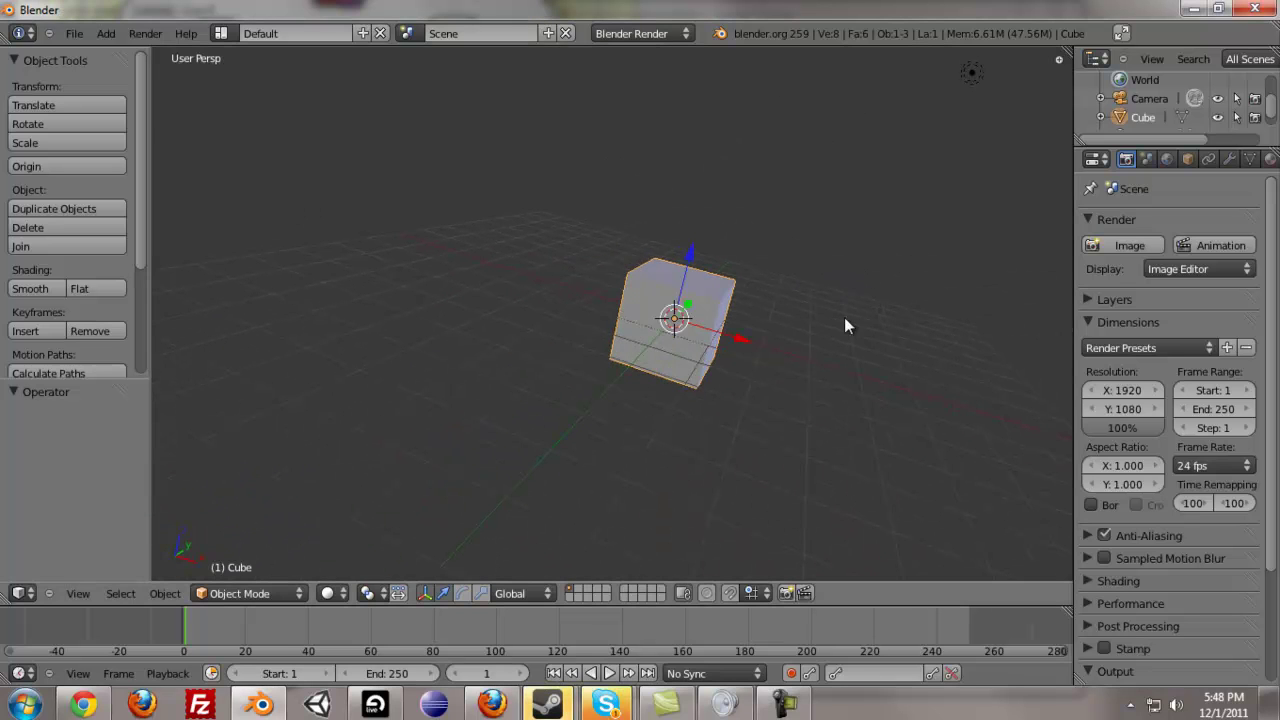
{"action": "key", "text": "KP_3"}
{"action": "scroll", "coordinate": [654, 289], "scroll_direction": "down", "scroll_amount": 3}
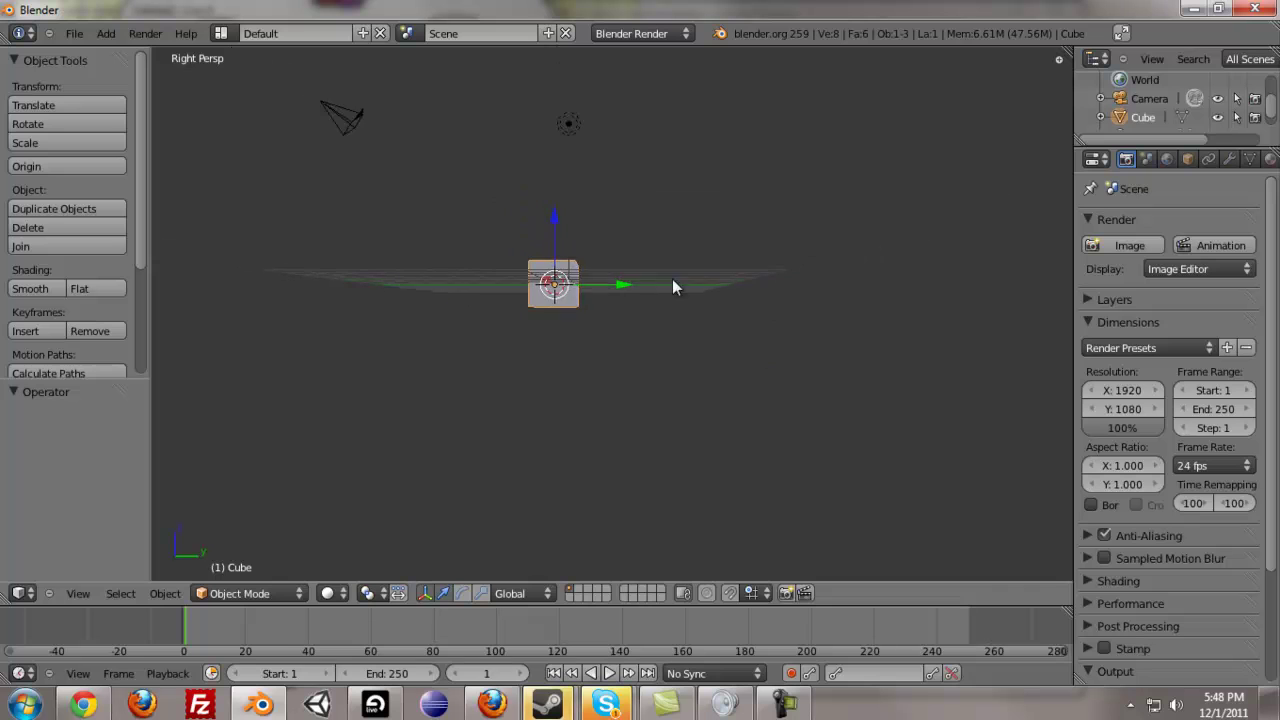
{"action": "middle_click_drag", "start_coordinate": [654, 289], "coordinate": [636, 404]}
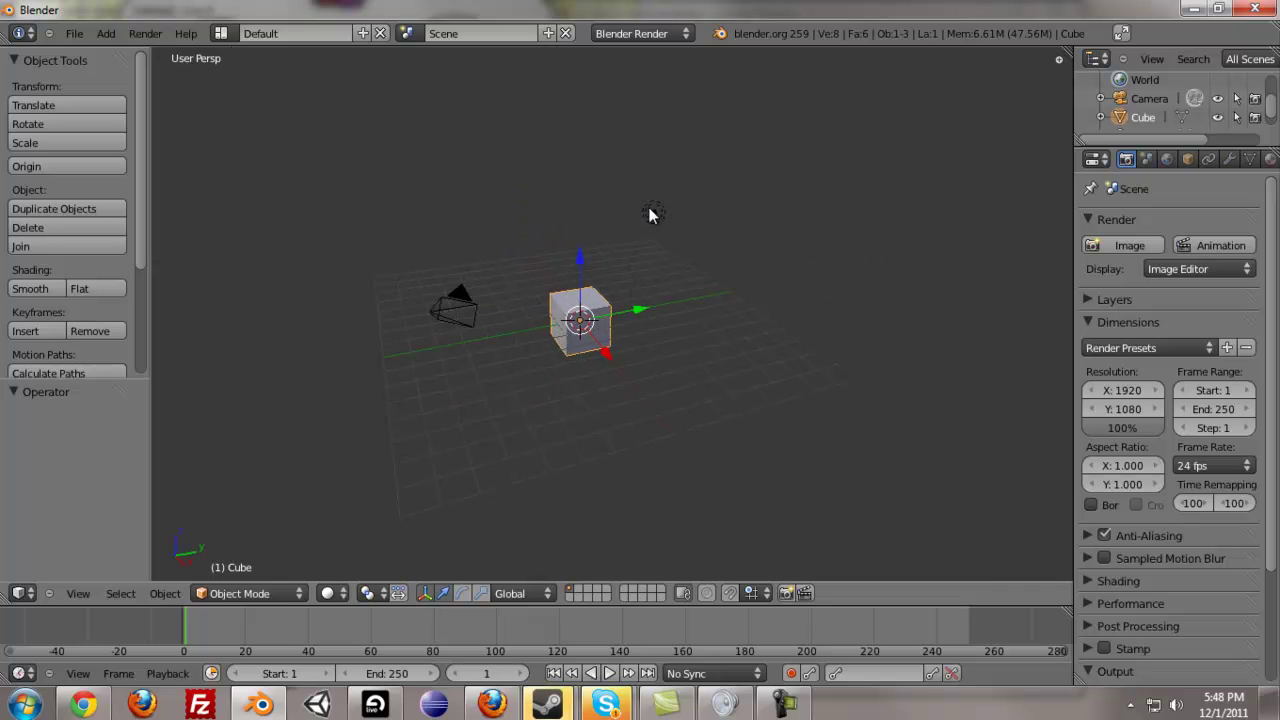
{"action": "right_click", "coordinate": [449, 318]}
{"action": "key", "text": "g"}
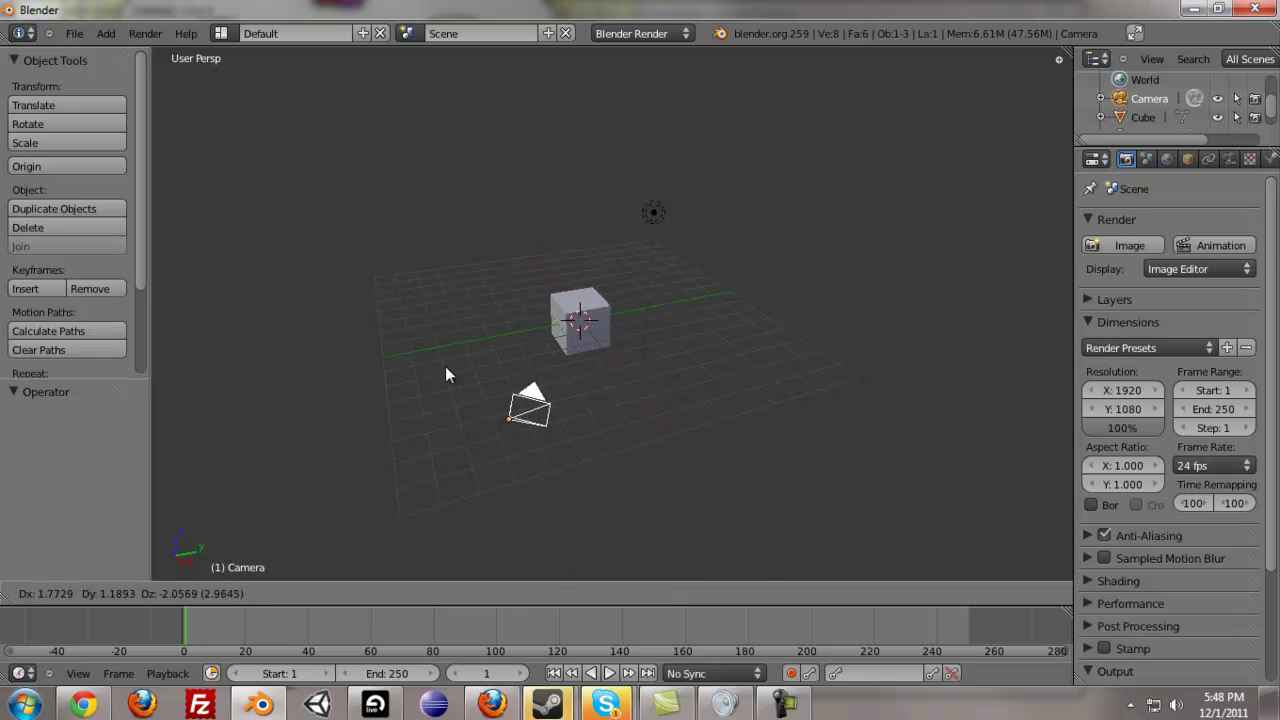
{"action": "left_click", "coordinate": [639, 394]}
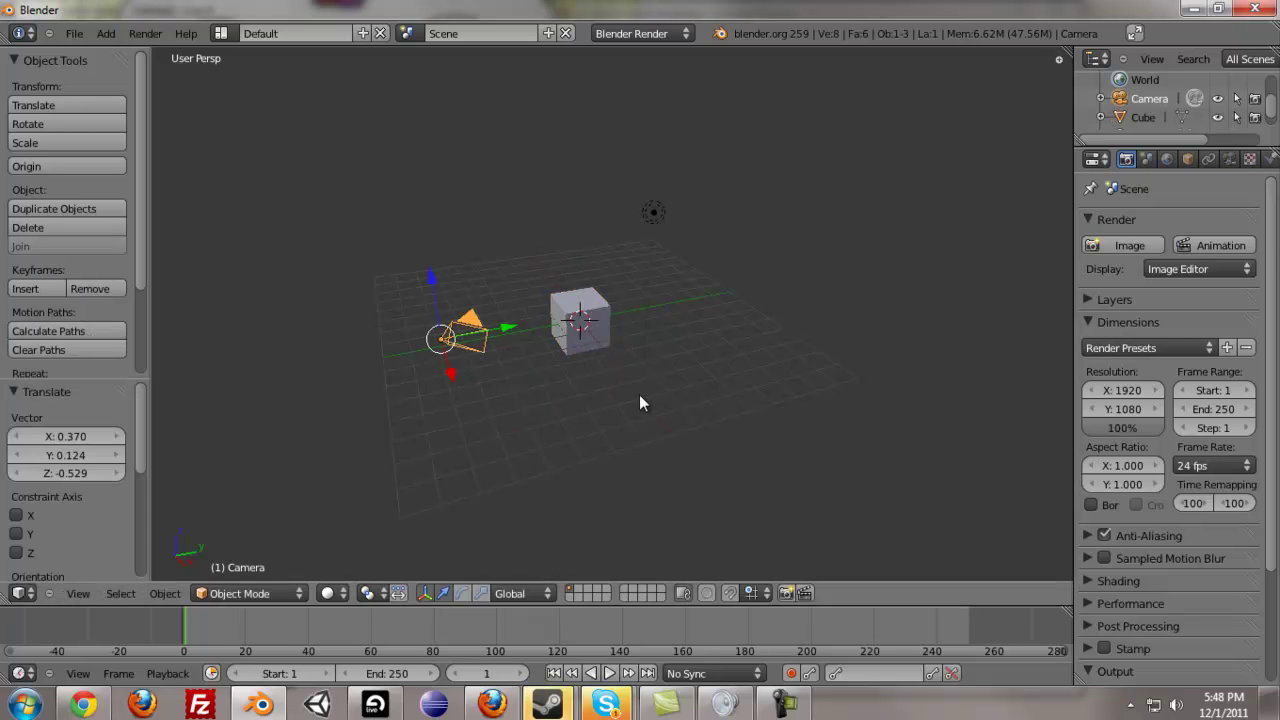
{"action": "key", "text": "KP_0"}
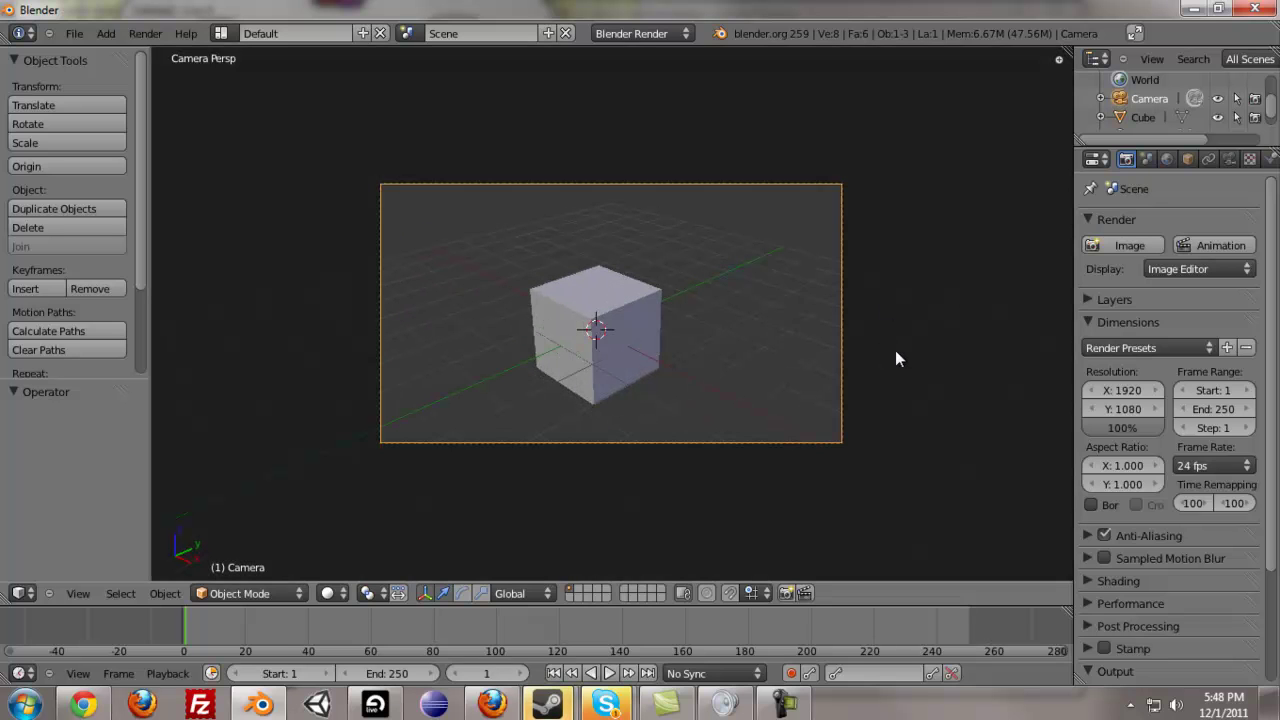
Set the render resolution percentage to 50%, render the cube as a still image, and close the render result
{"action": "left_click", "coordinate": [1125, 428]}
{"action": "type", "text": "50"}
{"action": "key", "text": "Return"}
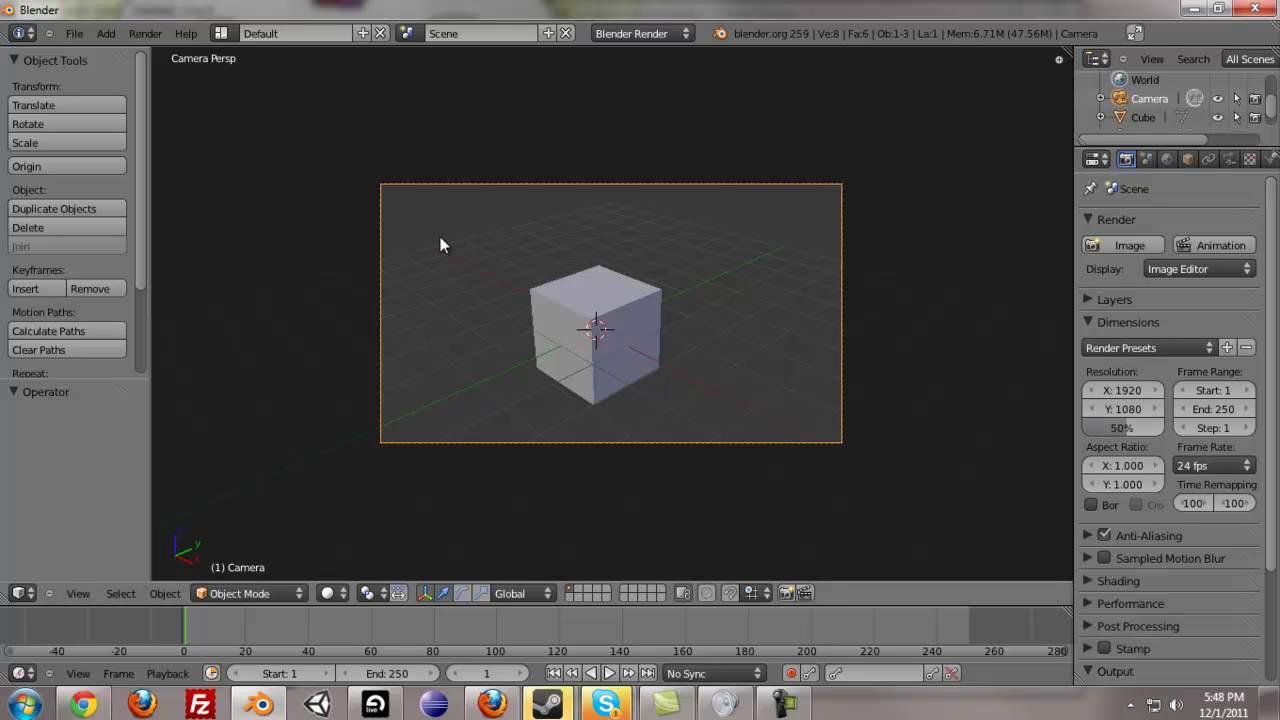
{"action": "key", "text": "F12"}
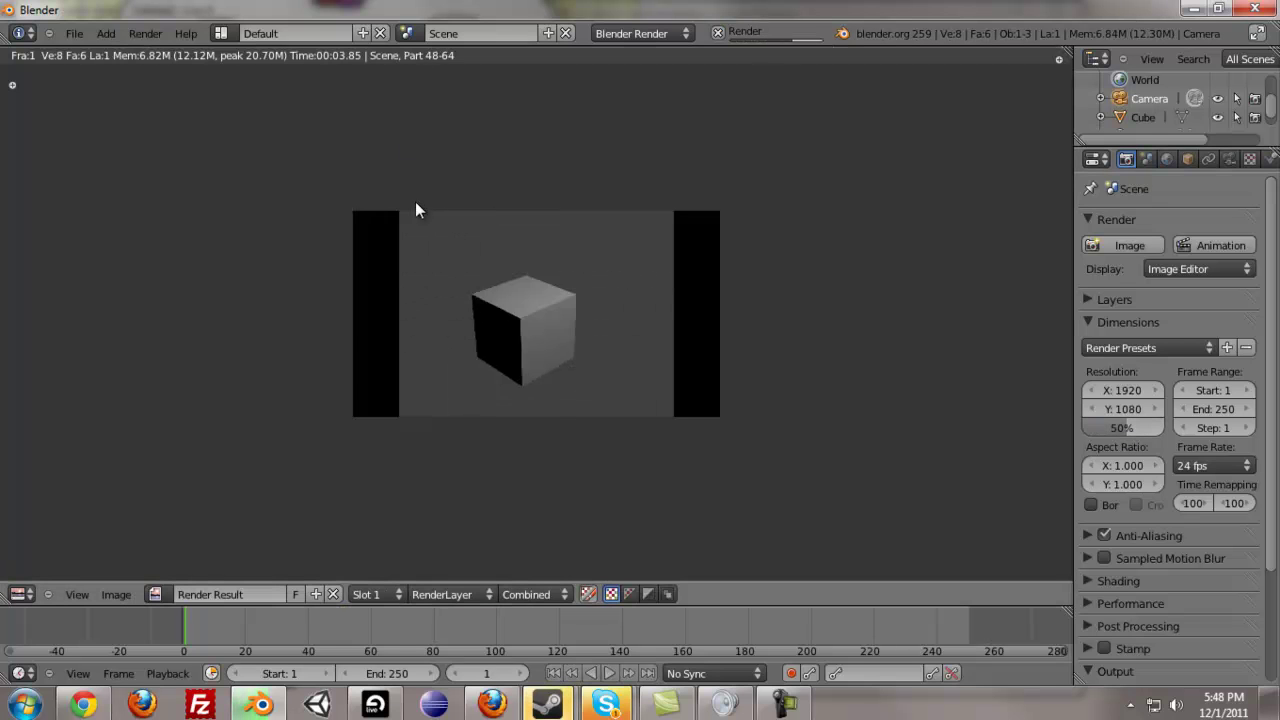
{"action": "middle_click_drag", "start_coordinate": [560, 343], "coordinate": [571, 523], "text": "ctrl"}
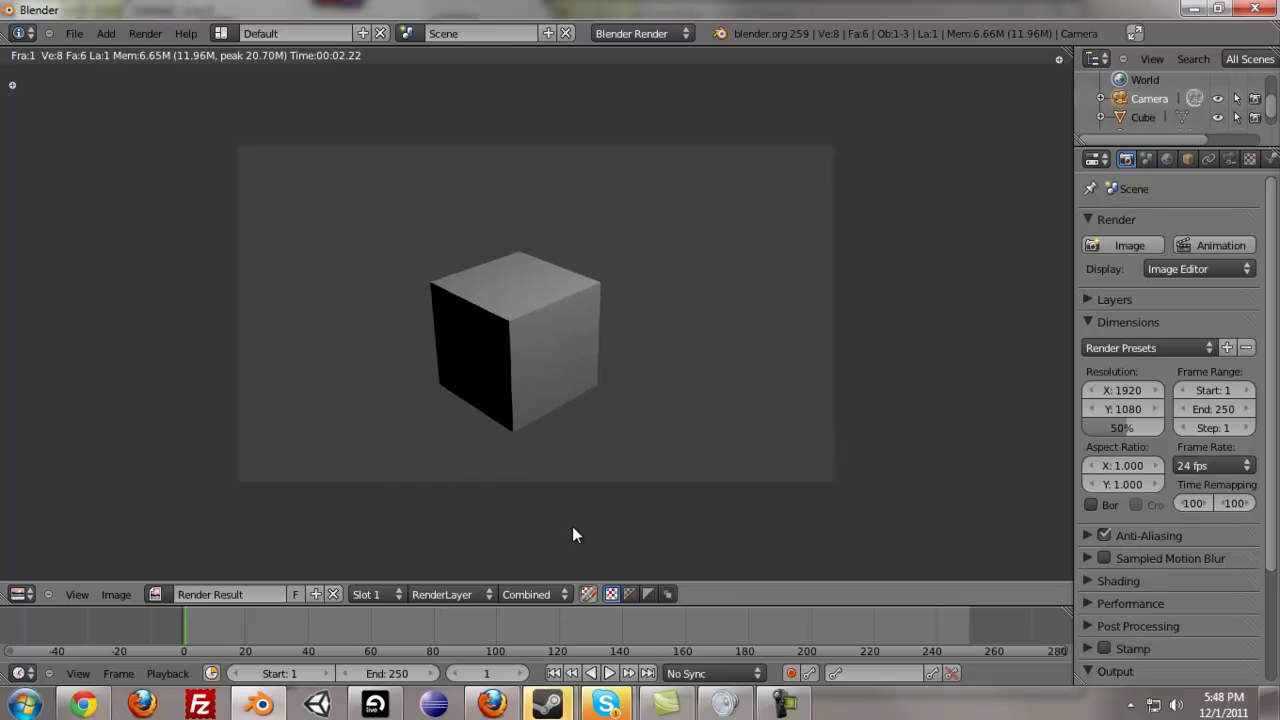
{"action": "middle_click_drag", "start_coordinate": [561, 371], "coordinate": [540, 240], "text": "ctrl"}
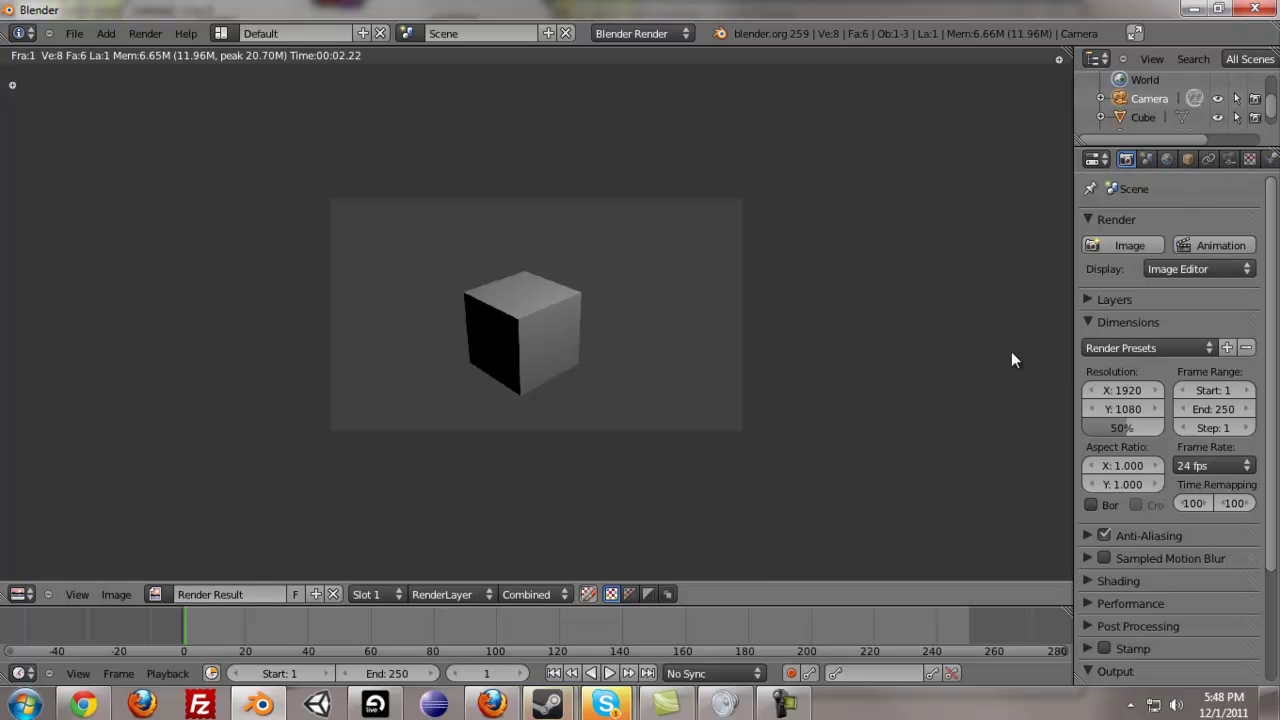
{"action": "key", "text": "Escape"}
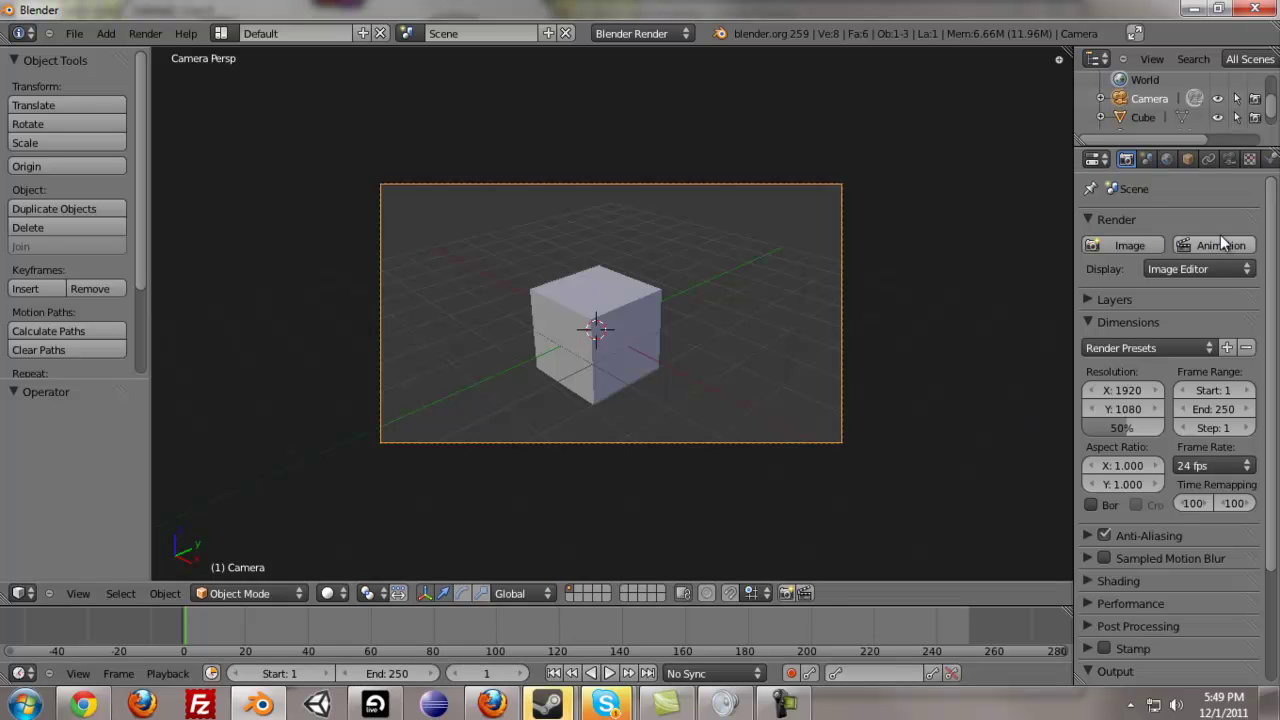
Scrub the timeline to frame 50 and back to frame 17
{"action": "left_click_drag", "start_coordinate": [222, 631], "coordinate": [340, 623]}
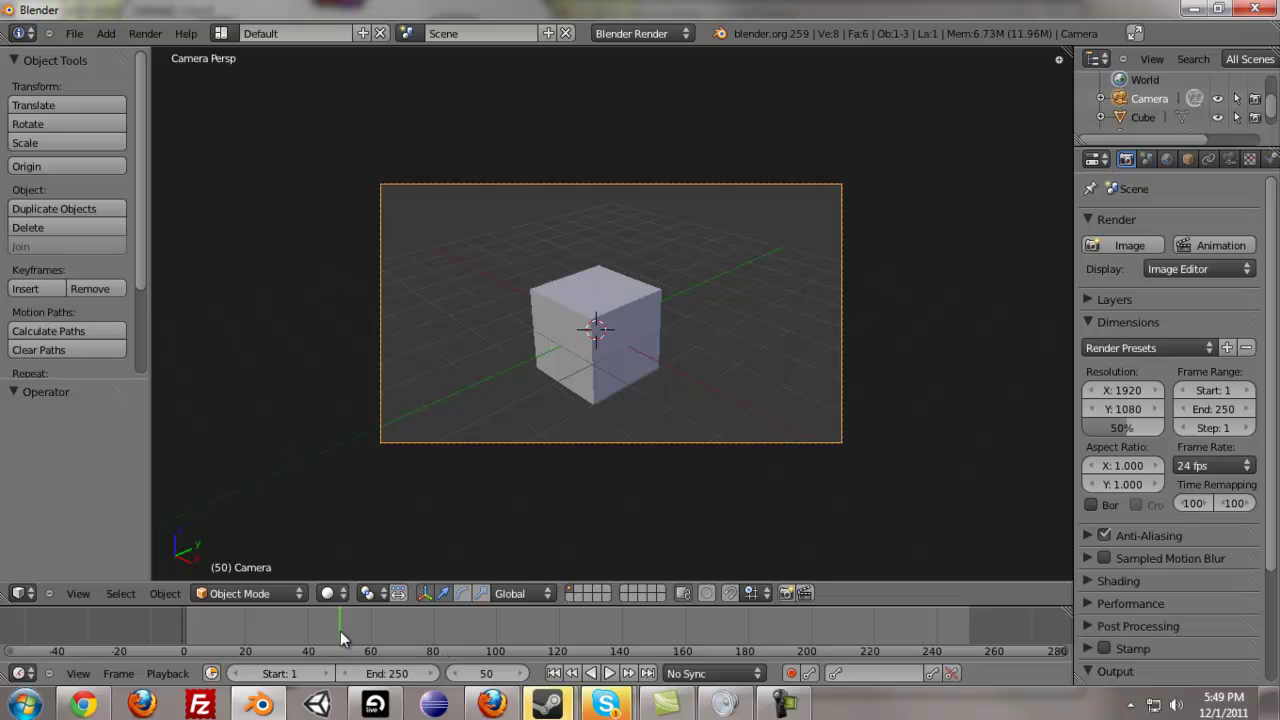
{"action": "left_click_drag", "start_coordinate": [340, 631], "coordinate": [236, 630]}
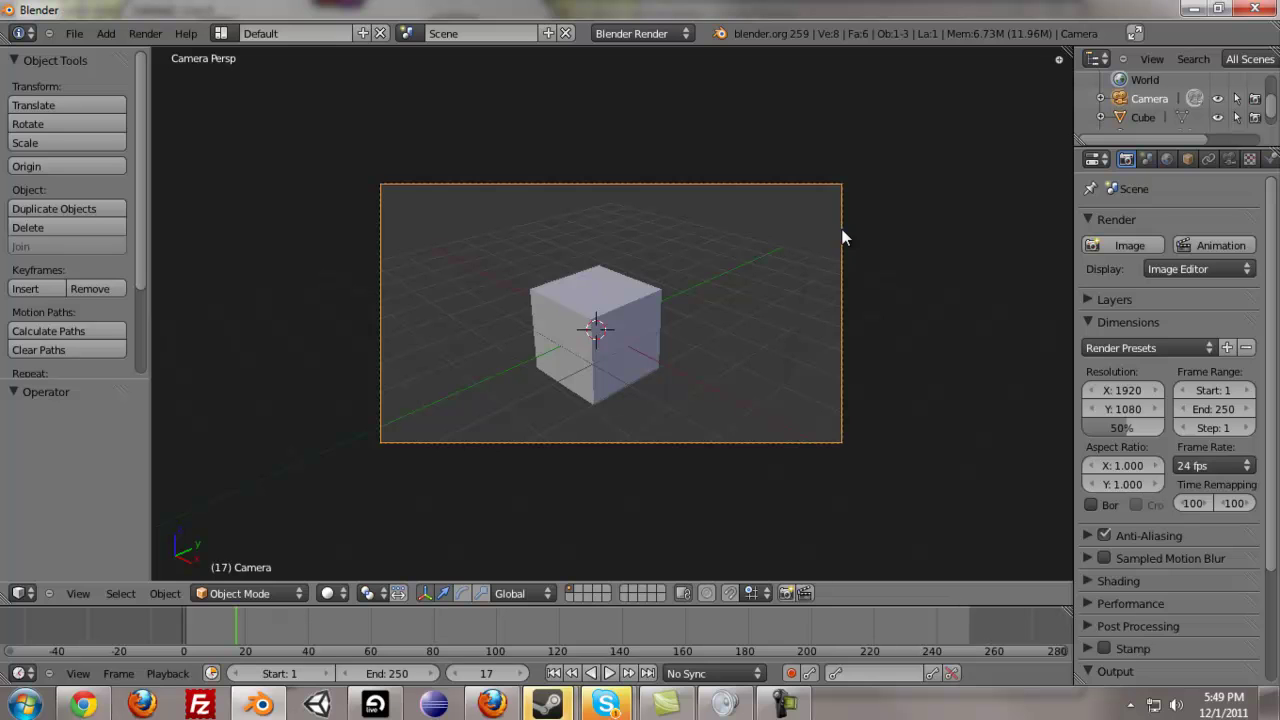
Look over the render layer settings and apply the HDTV 1080p preset to the render dimensions
{"action": "left_click", "coordinate": [1088, 300]}
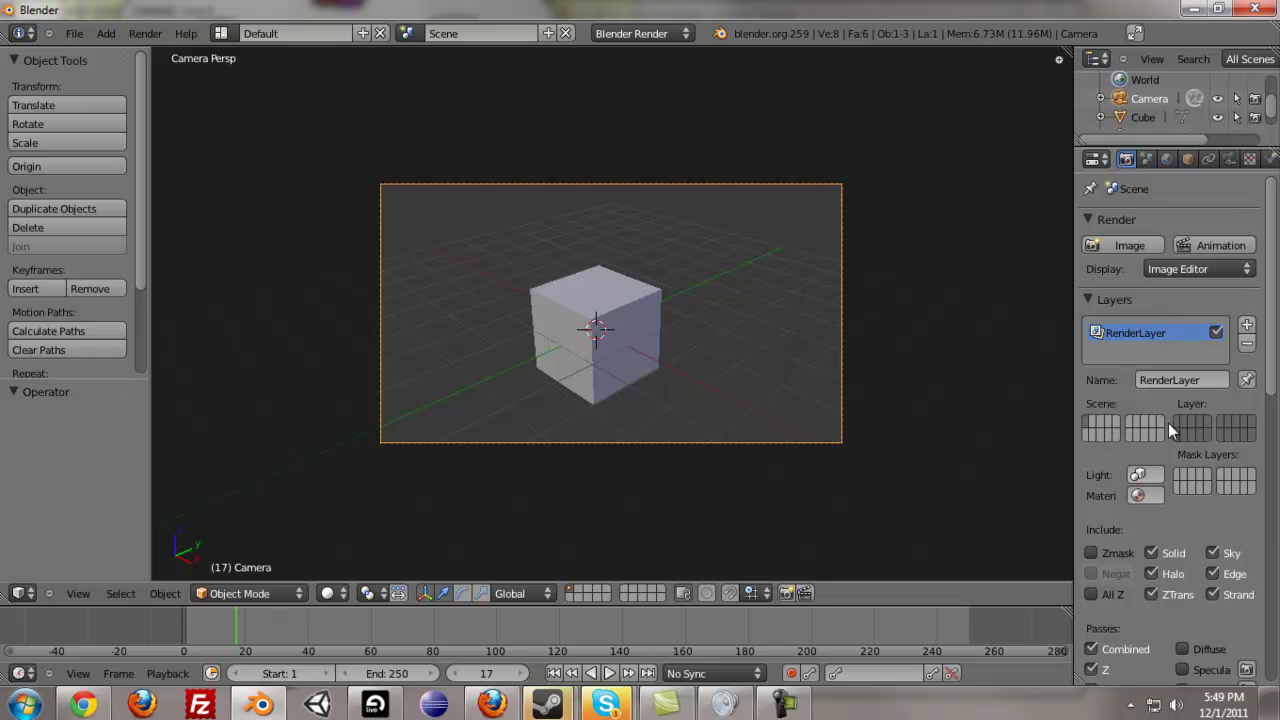
{"action": "left_click", "coordinate": [1092, 299]}
{"action": "left_click", "coordinate": [1100, 322]}
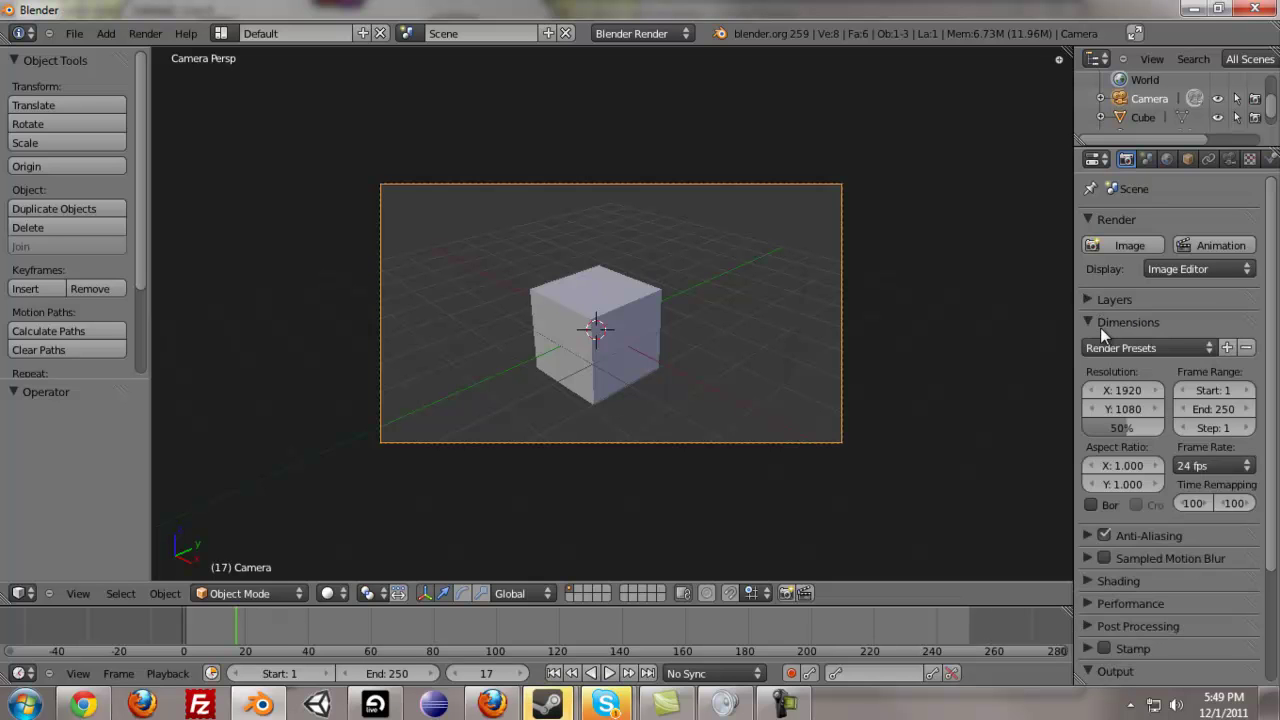
{"action": "left_click", "coordinate": [1116, 318]}
{"action": "left_click", "coordinate": [1111, 320]}
{"action": "scroll", "coordinate": [1170, 335], "scroll_direction": "down", "scroll_amount": 2}
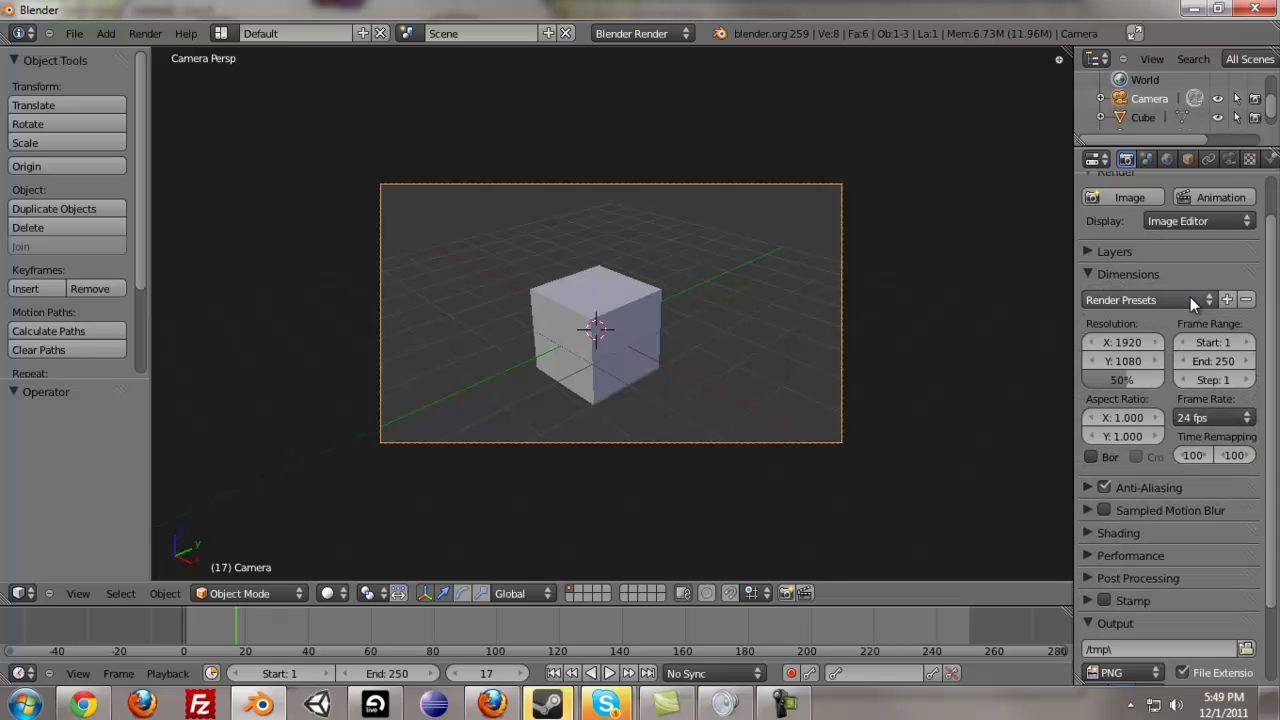
{"action": "left_click", "coordinate": [1190, 301]}
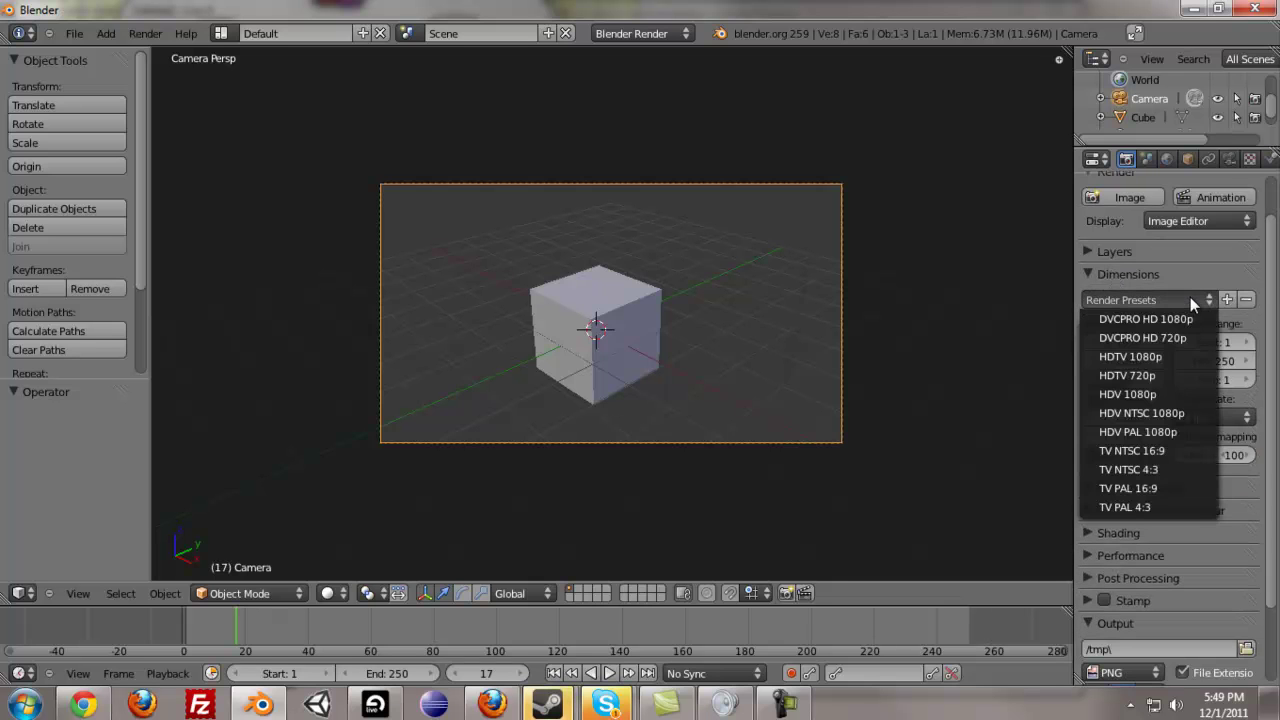
{"action": "left_click", "coordinate": [1190, 357]}
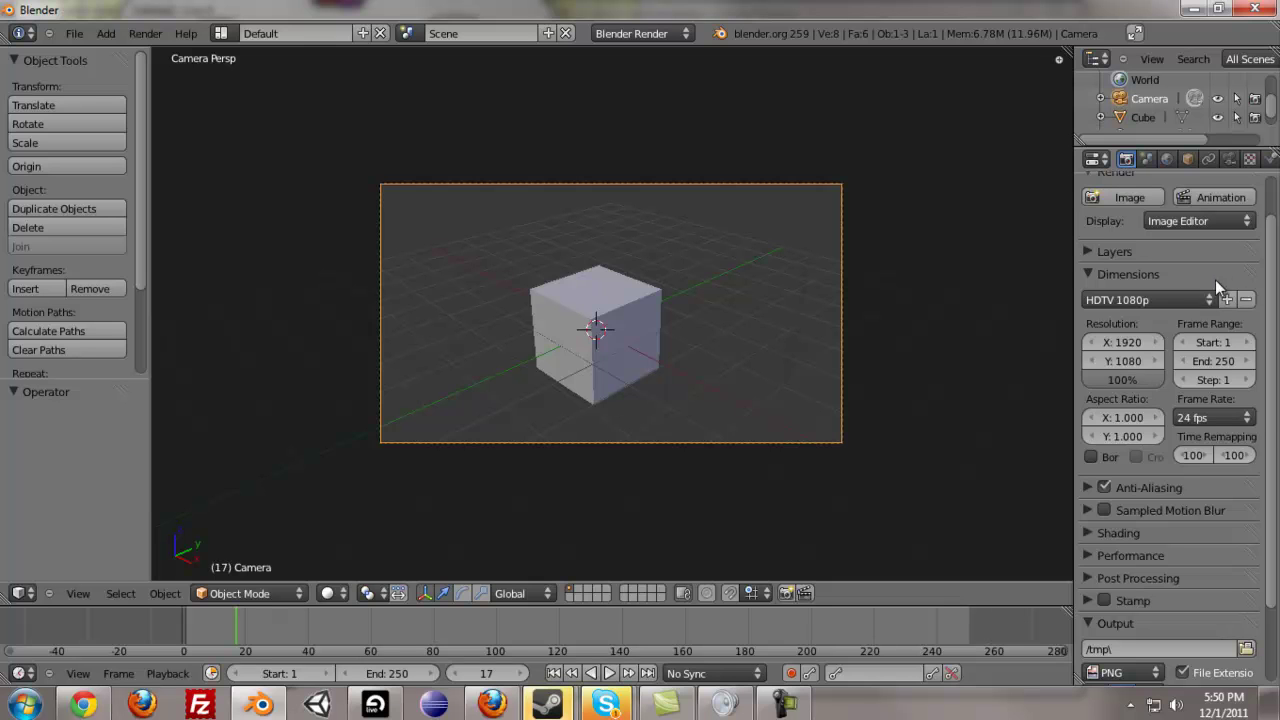
Apply the HDTV 720p preset to the render dimensions, keeping the resolution percentage at 100%
{"action": "left_click", "coordinate": [1200, 297]}
{"action": "left_click", "coordinate": [1172, 377]}
{"action": "left_click", "coordinate": [1144, 383]}
{"action": "key", "text": "Return"}
{"action": "left_click", "coordinate": [1122, 381]}
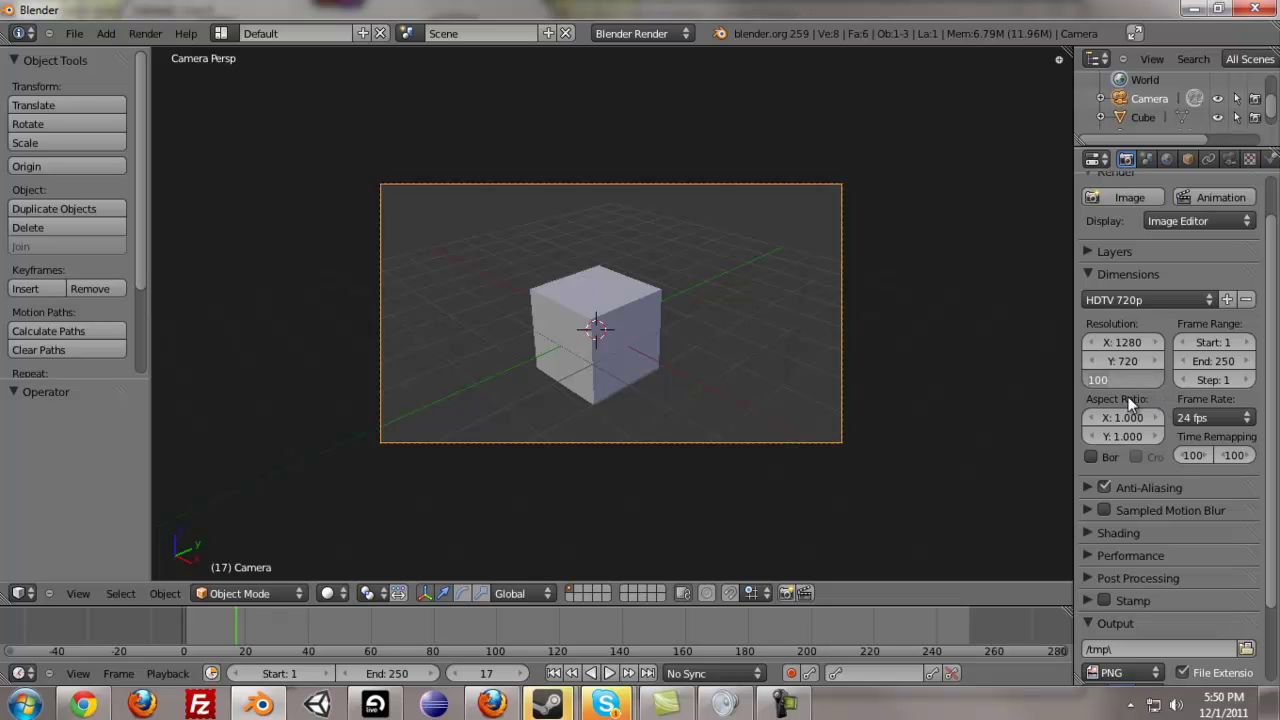
{"action": "key", "text": "Return"}
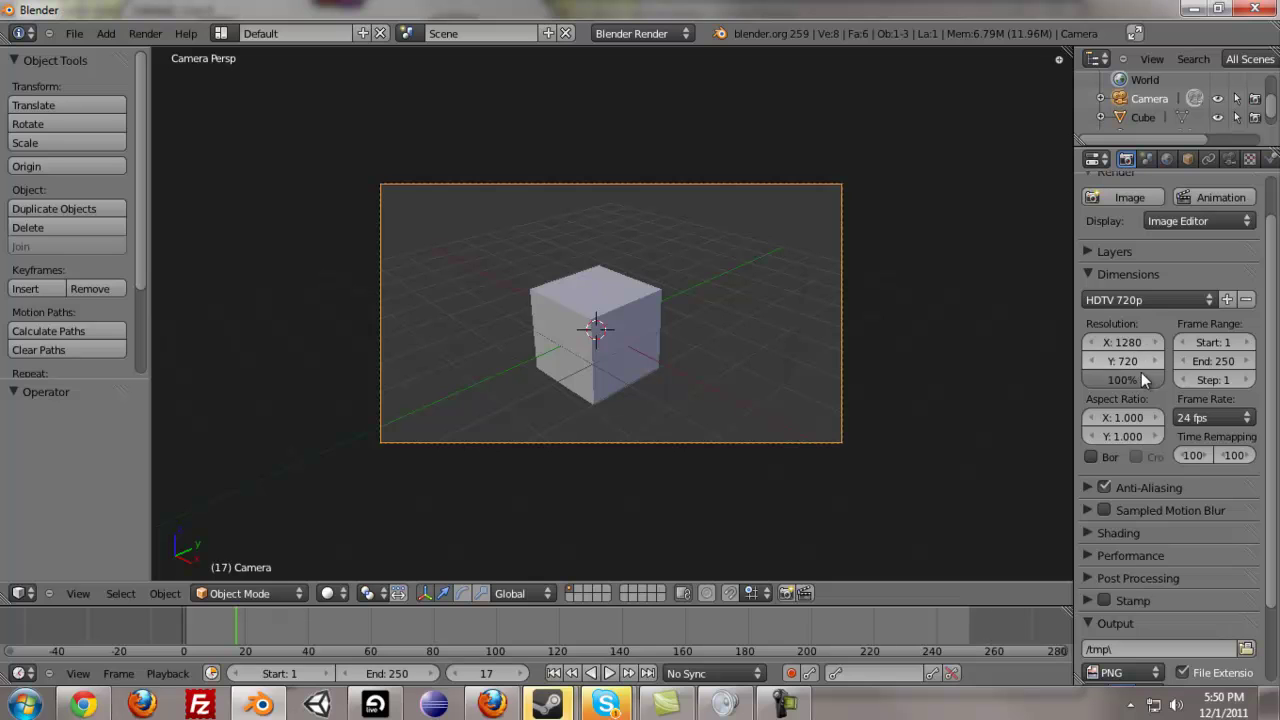
Render the current frame at 100% resolution and close the render result
{"action": "left_click", "coordinate": [1128, 380]}
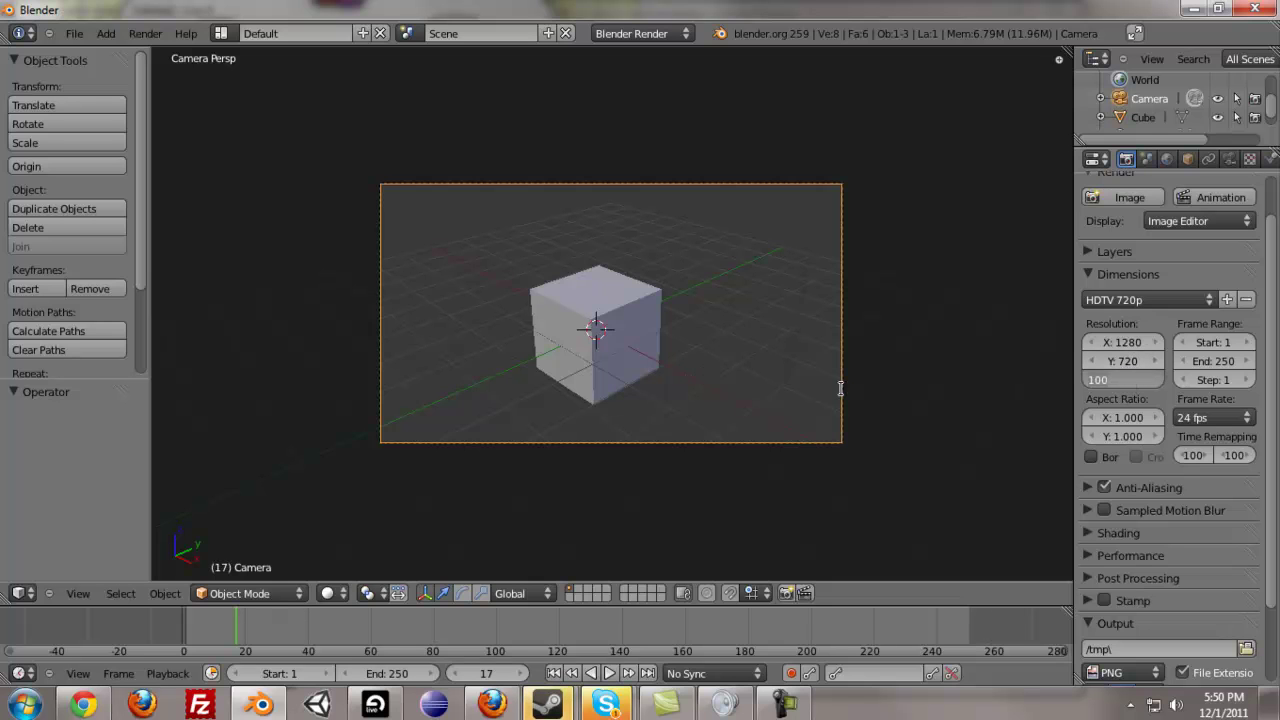
{"action": "key", "text": "Return"}
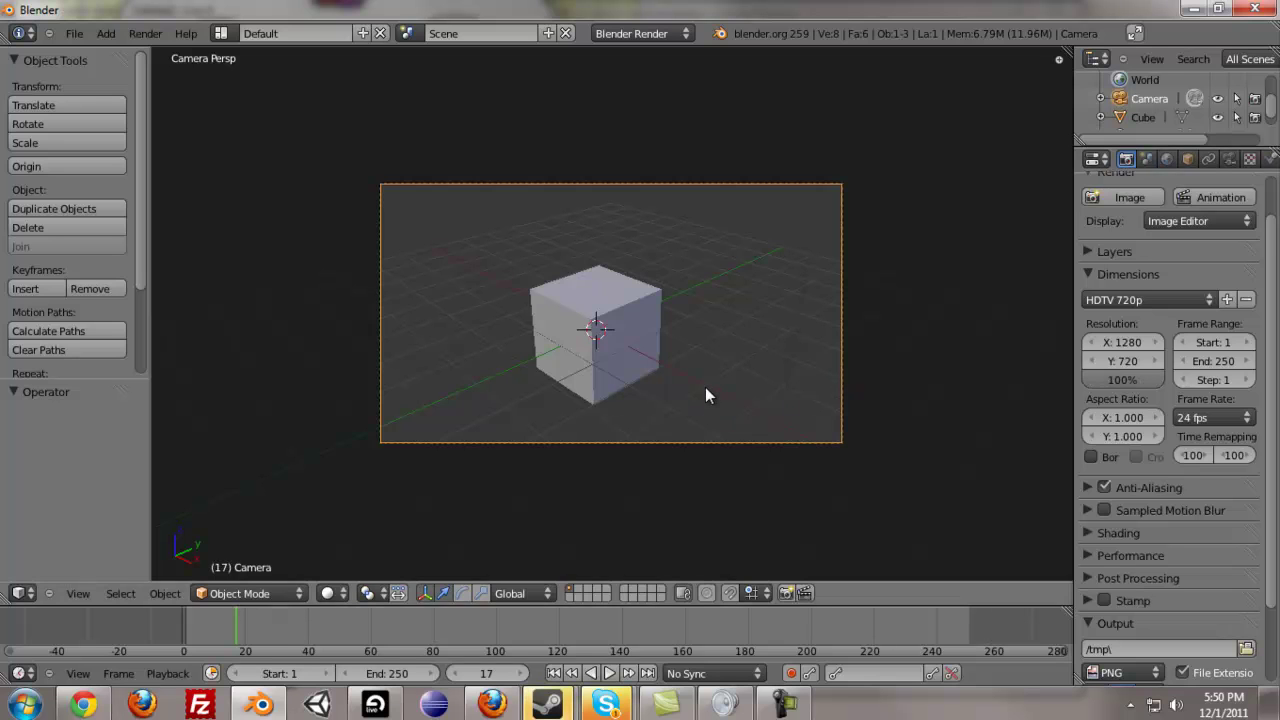
{"action": "key", "text": "F12"}
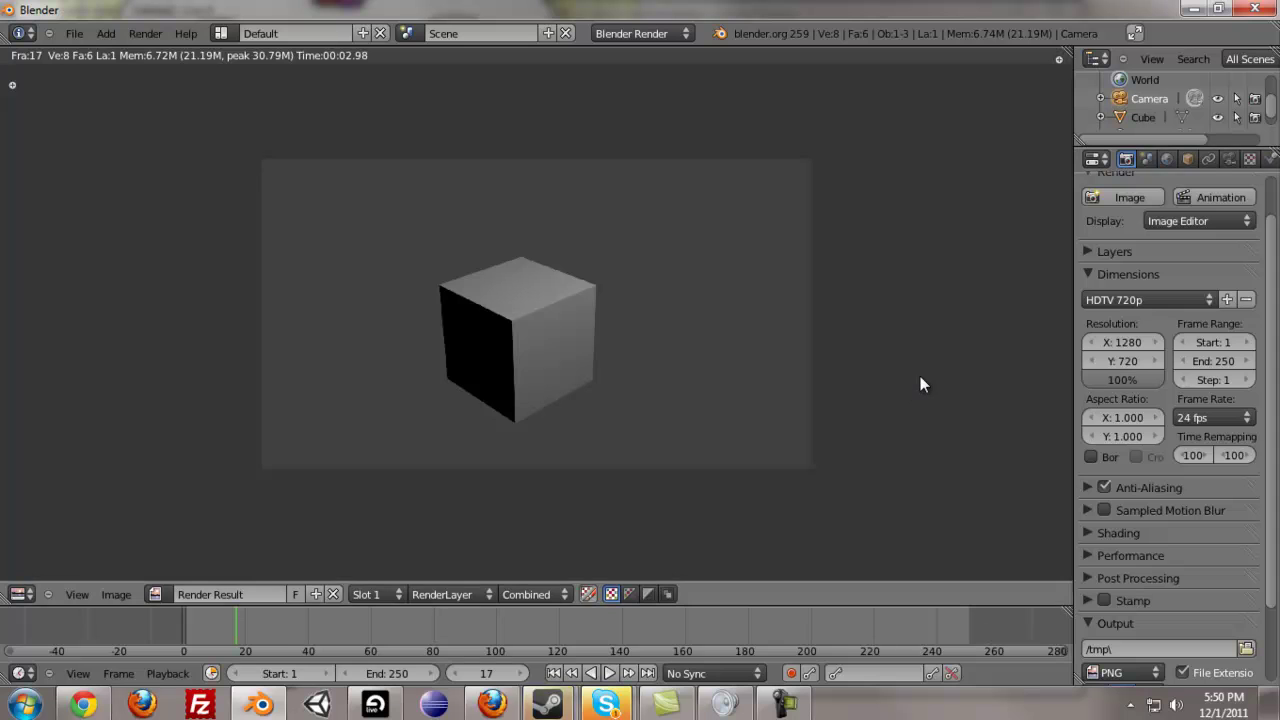
{"action": "key", "text": "Escape"}
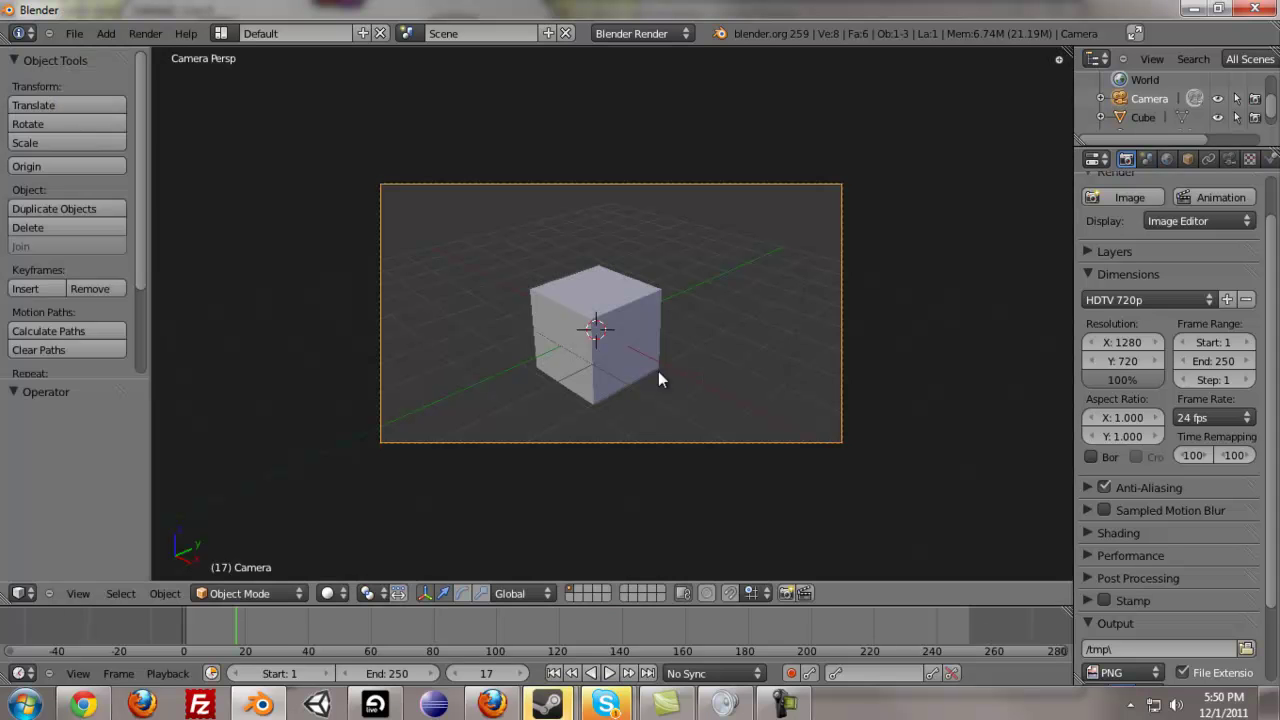
Set the resolution percentage of the 720p render to 50%, render the frame for comparison, and close the result
{"action": "left_click", "coordinate": [1122, 380]}
{"action": "type", "text": "50"}
{"action": "key", "text": "Return"}
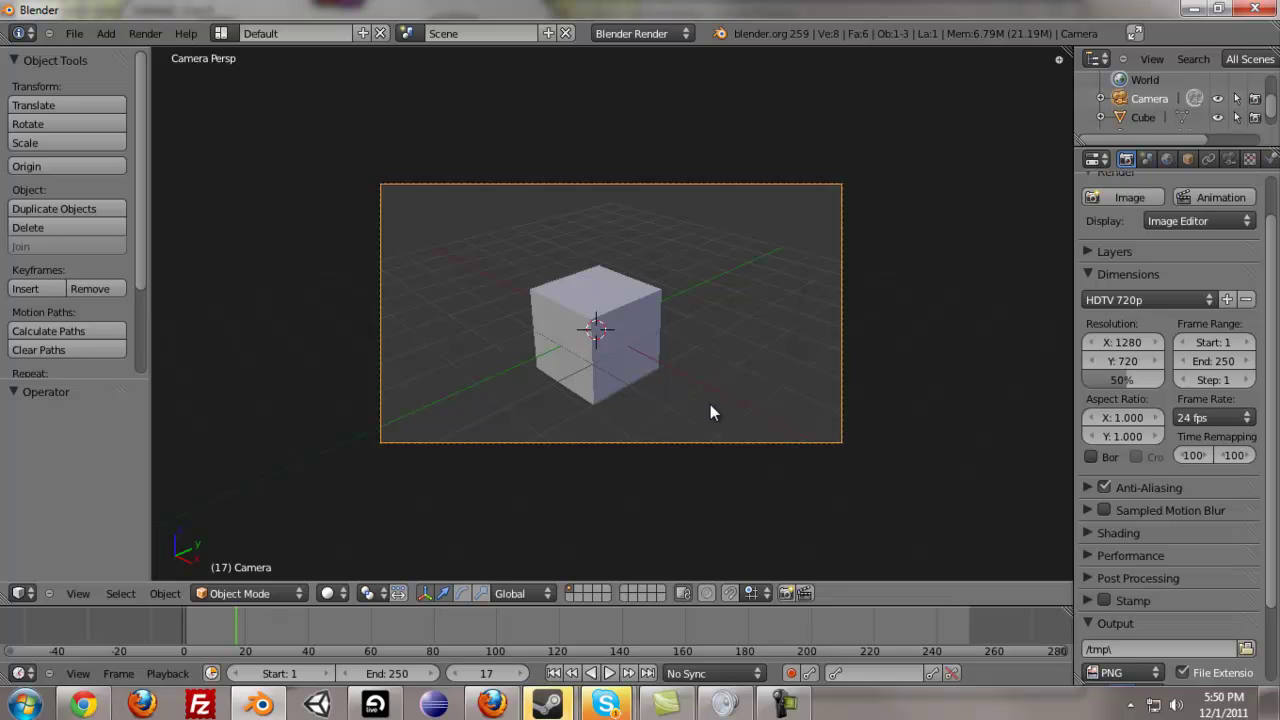
{"action": "key", "text": "F12"}
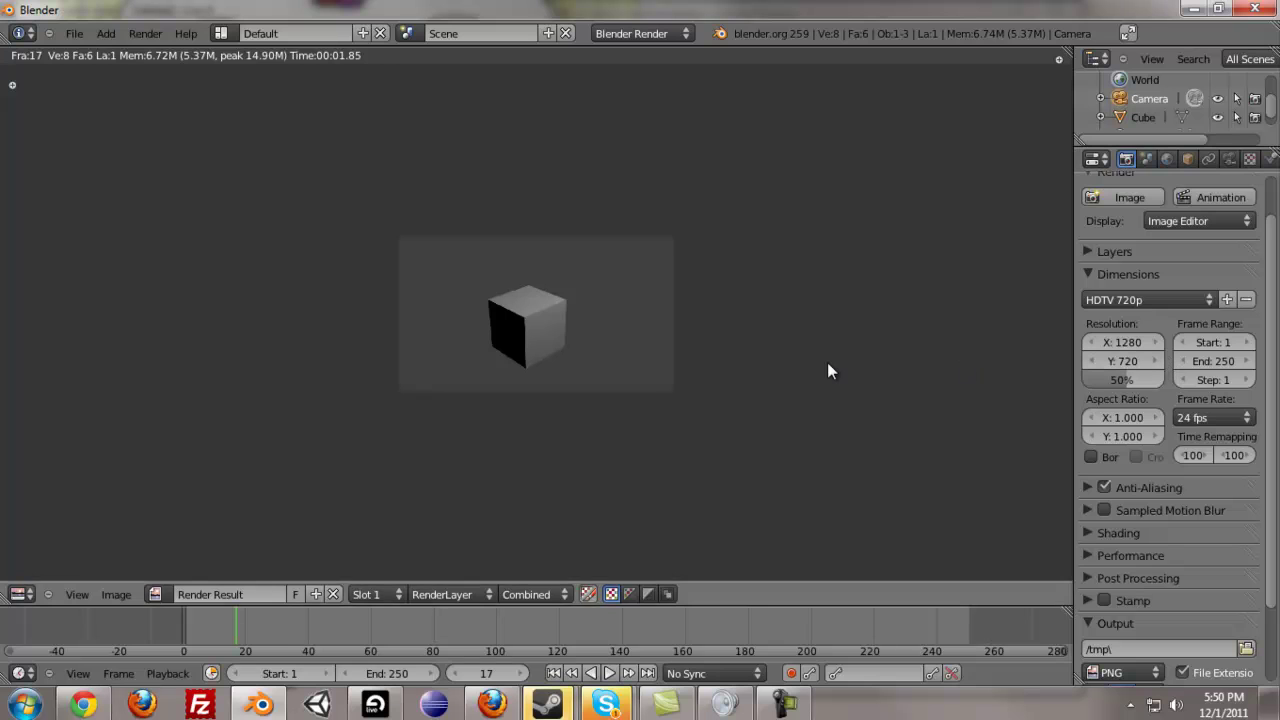
{"action": "key", "text": "Escape"}
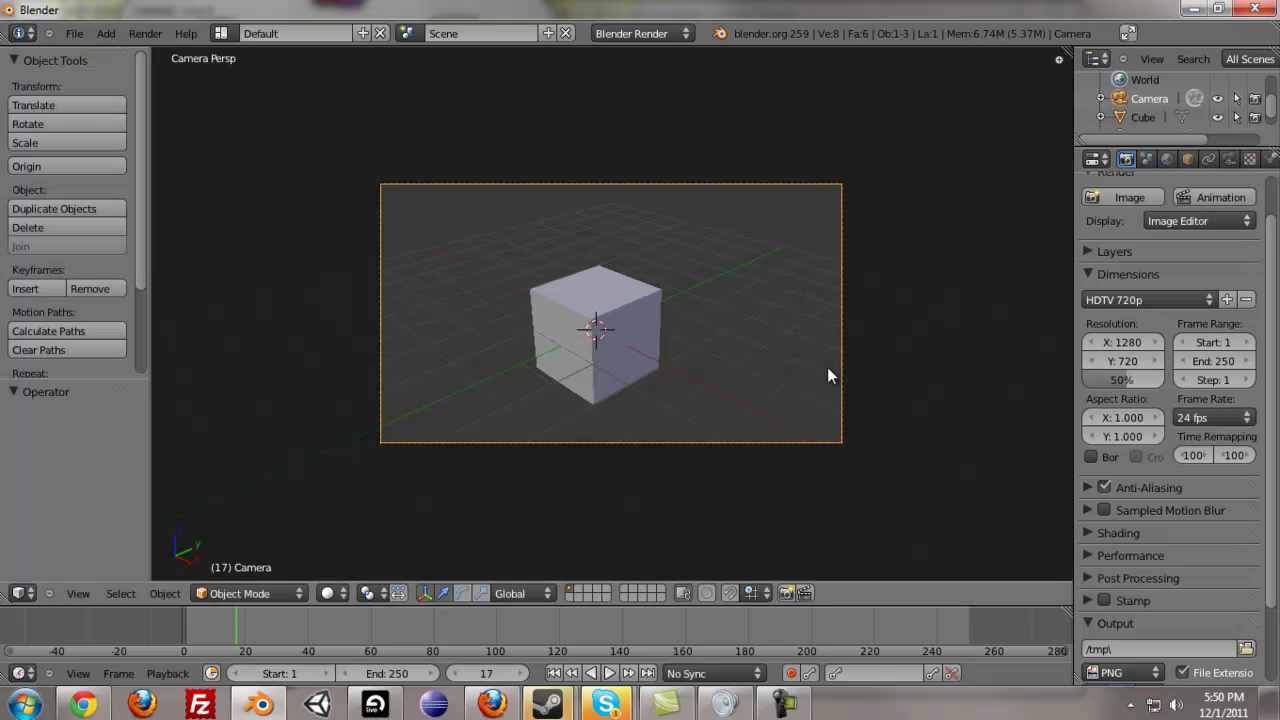
Set the resolution percentage to 100% and review the available render presets without changing the preset
{"action": "left_click", "coordinate": [1130, 380]}
{"action": "type", "text": "100"}
{"action": "key", "text": "Return"}
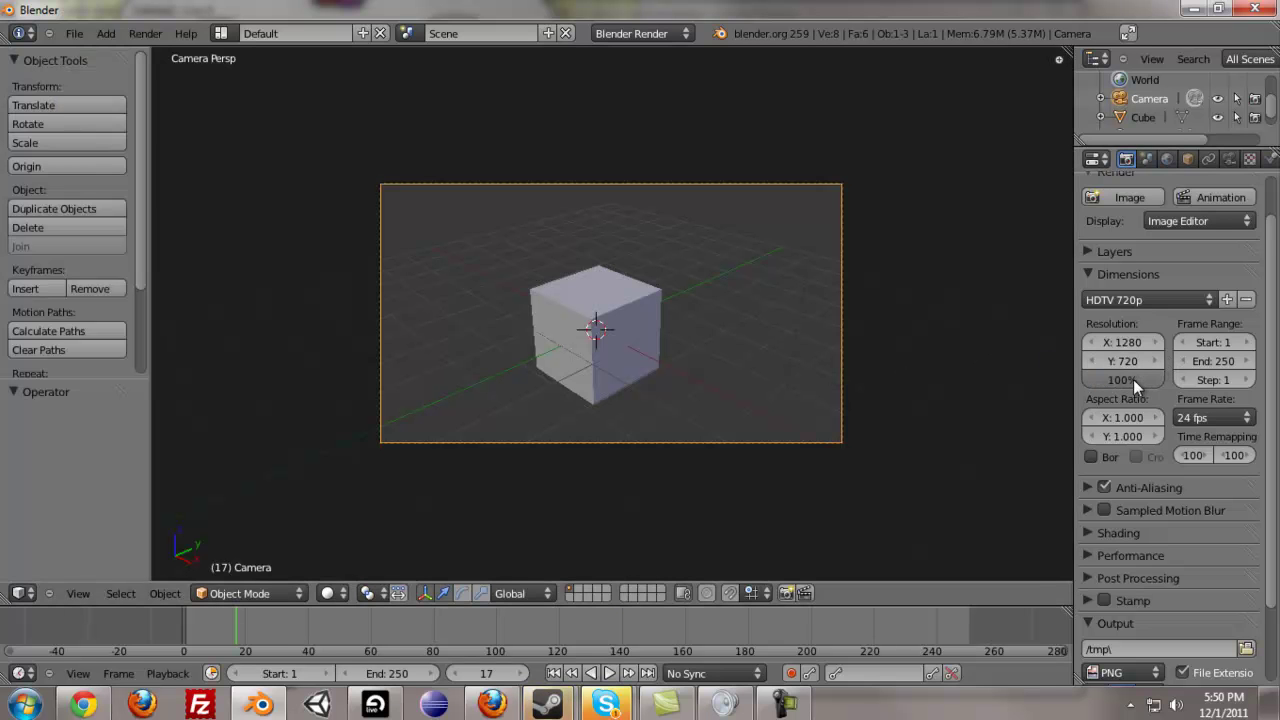
{"action": "left_click", "coordinate": [1174, 300]}
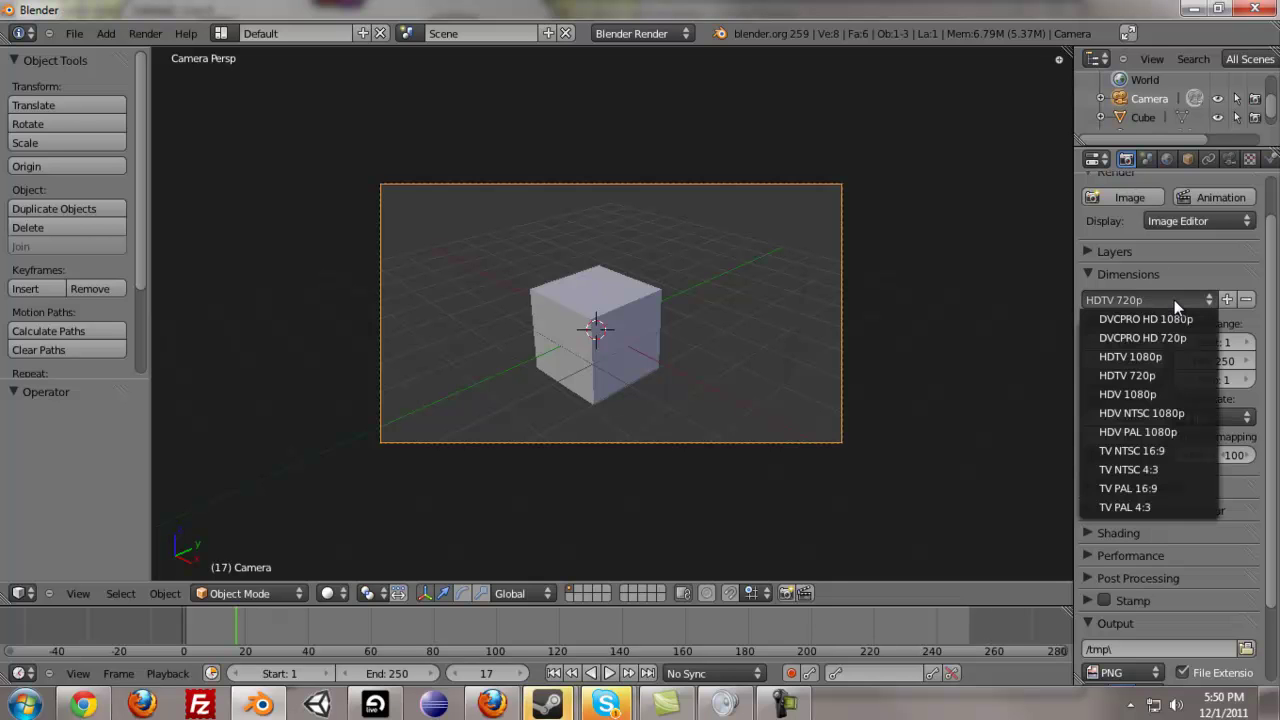
{"action": "left_click", "coordinate": [1248, 485]}
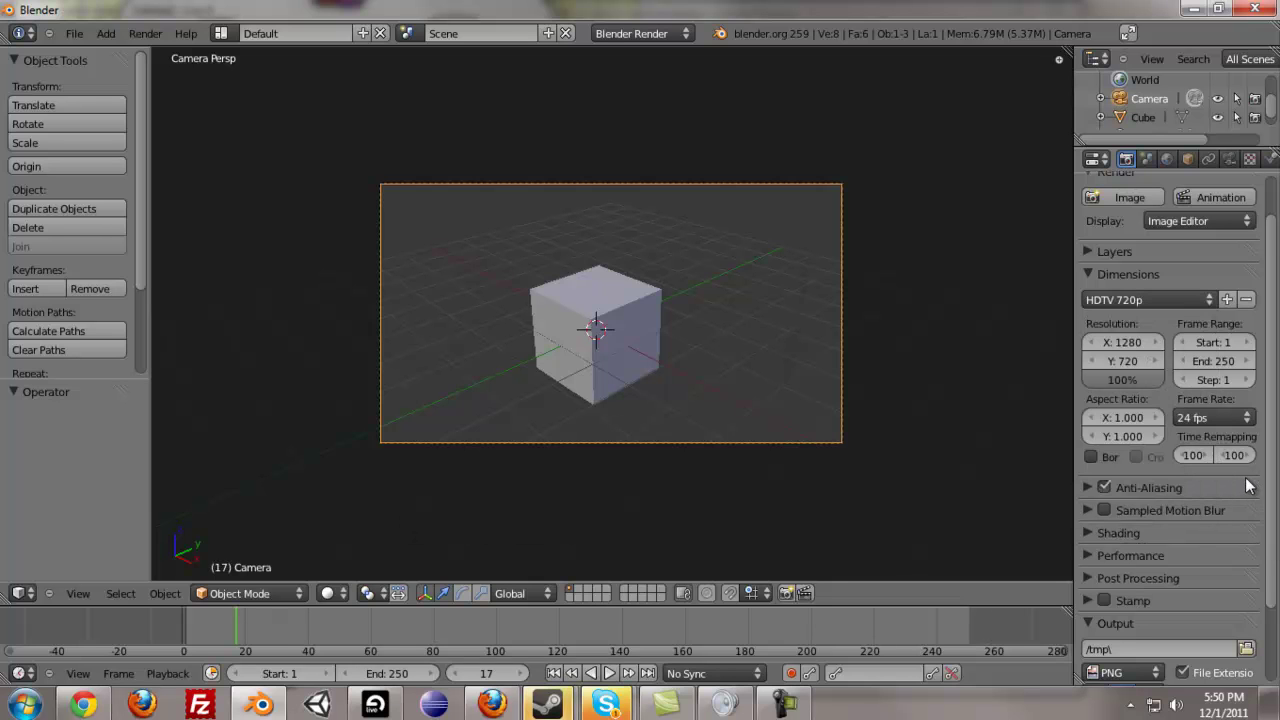
Set the end of the frame range to 50 and keep the frame rate at 24 fps
{"action": "left_click", "coordinate": [1226, 362]}
{"action": "type", "text": "50"}
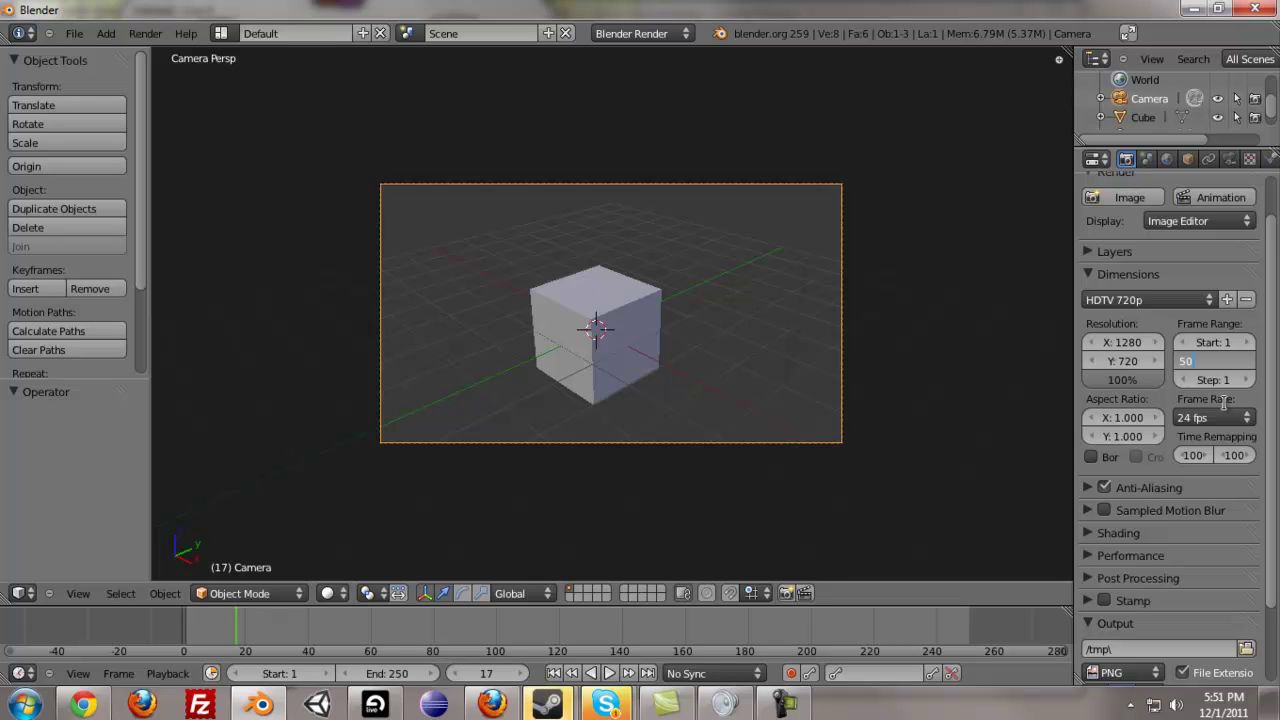
{"action": "key", "text": "Return"}
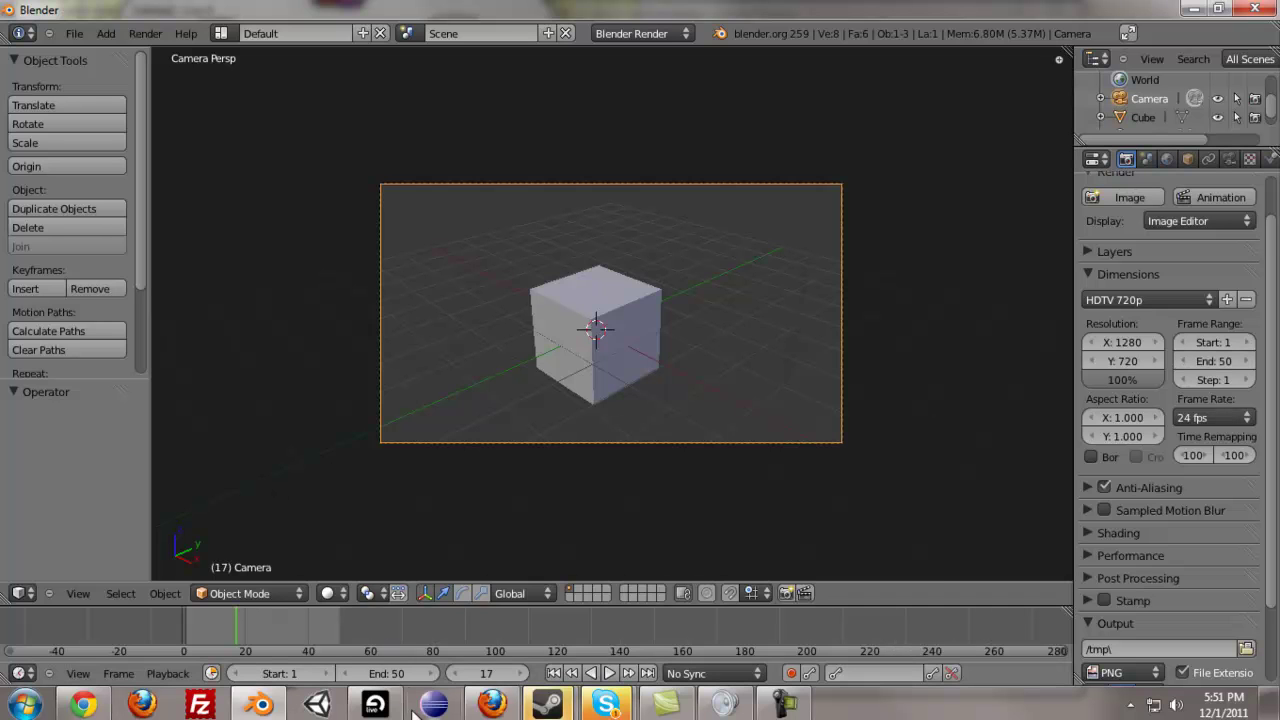
{"action": "left_click", "coordinate": [397, 674]}
{"action": "left_click", "coordinate": [397, 679]}
{"action": "key", "text": "Return"}
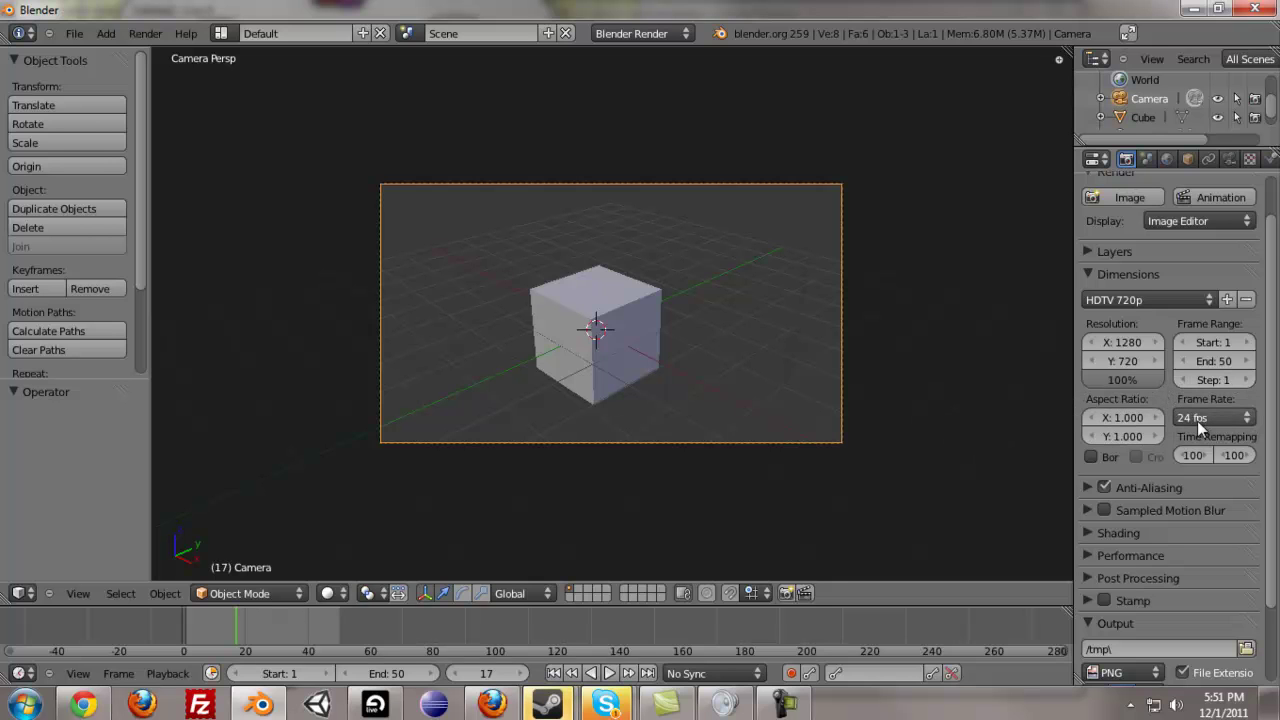
{"action": "left_click", "coordinate": [1234, 419]}
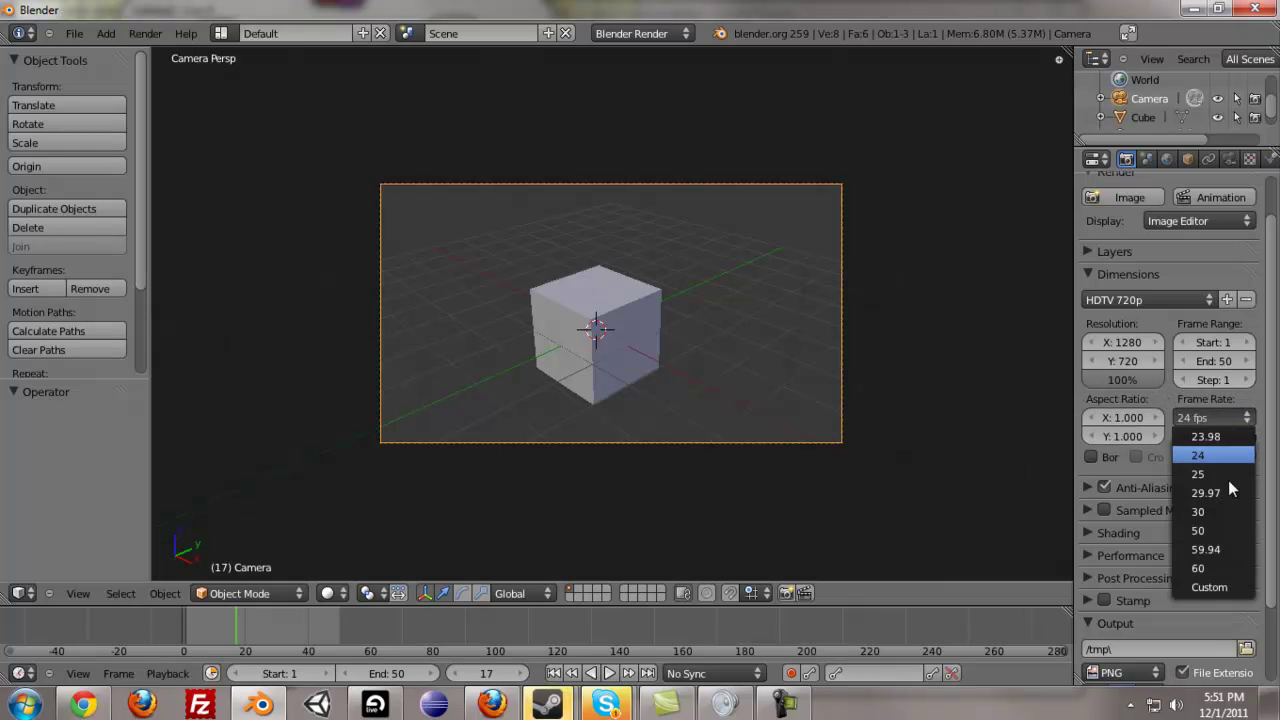
{"action": "left_click", "coordinate": [1205, 455]}
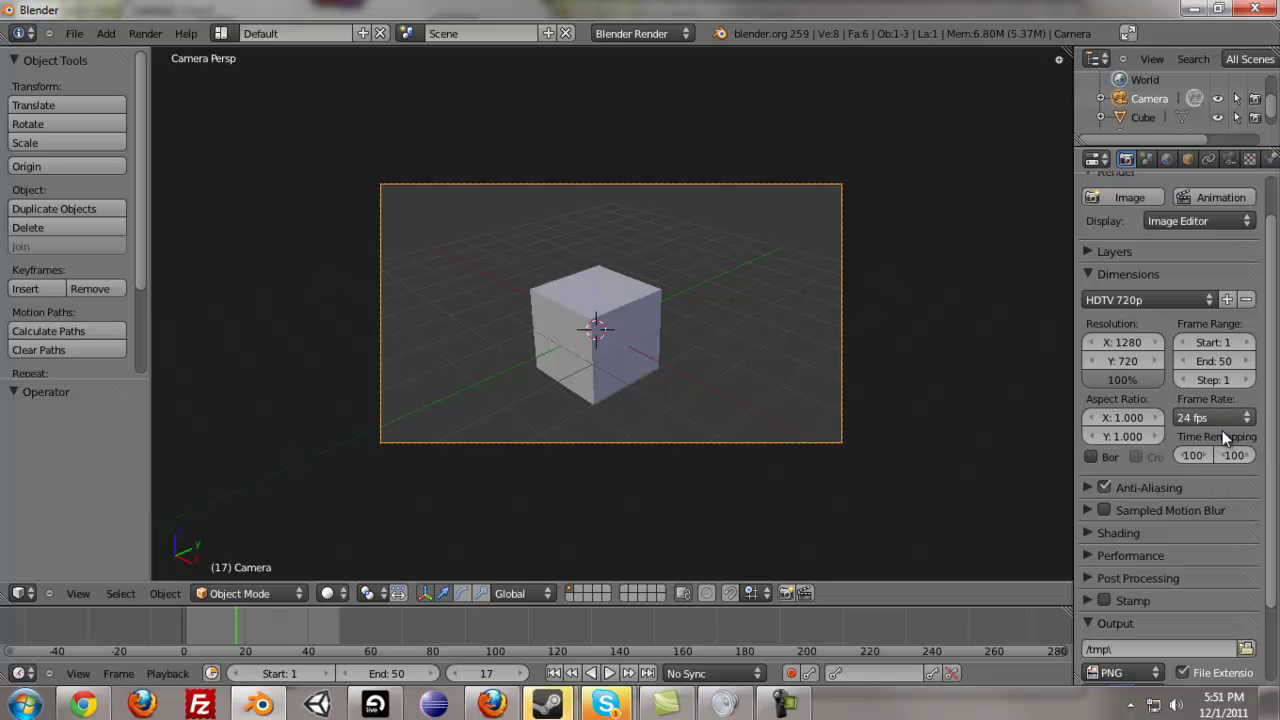
Examine the anti-aliasing, sampled motion blur, shading, performance and post processing render settings
{"action": "left_click", "coordinate": [1090, 272]}
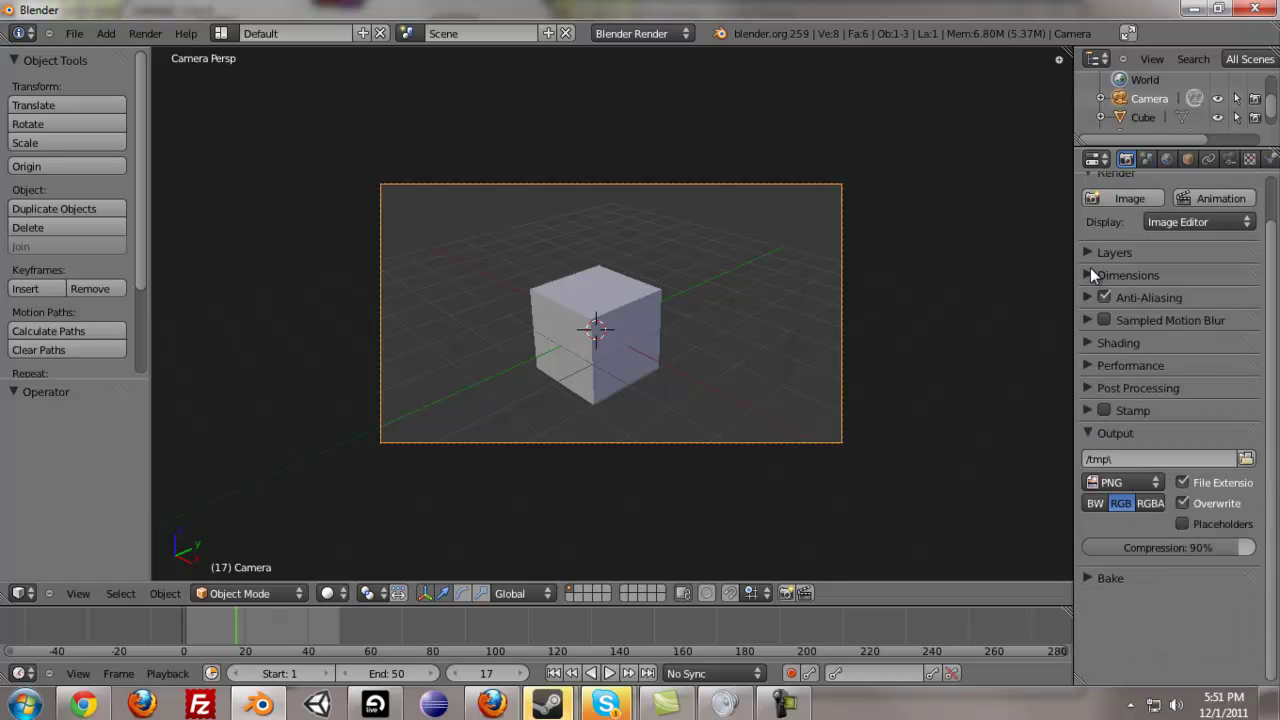
{"action": "left_click", "coordinate": [1087, 298]}
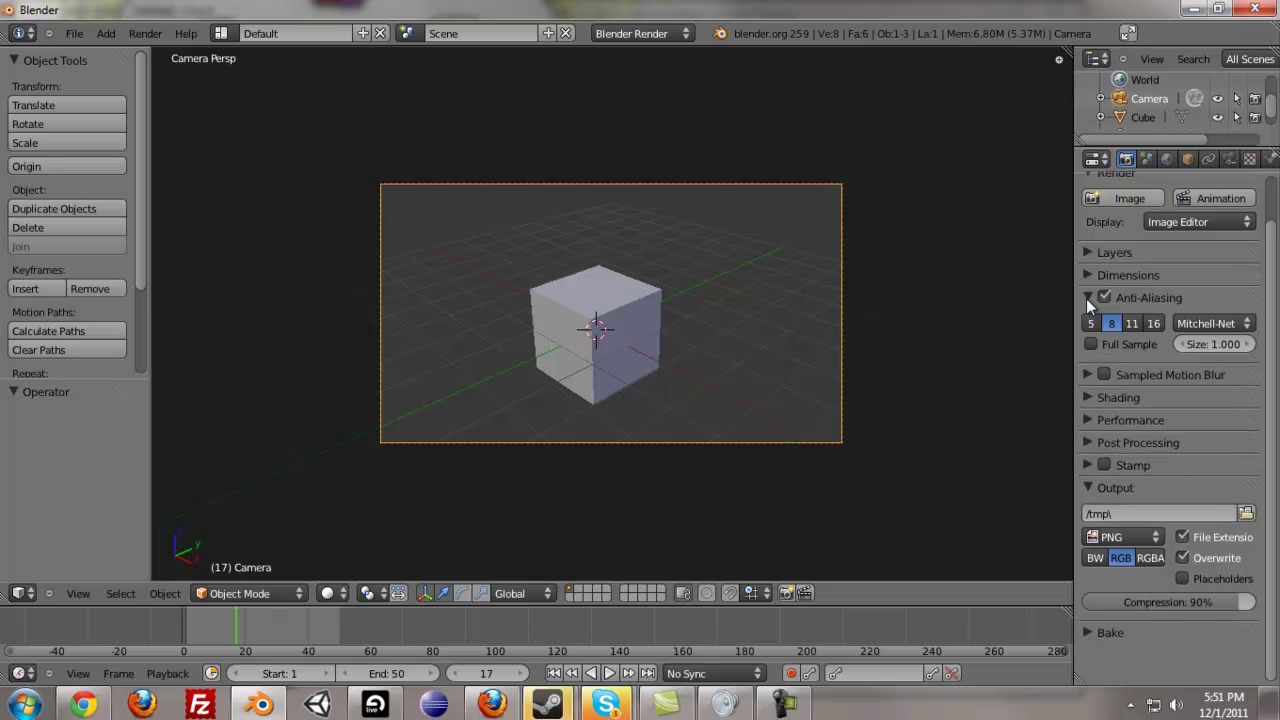
{"action": "left_click", "coordinate": [1087, 298]}
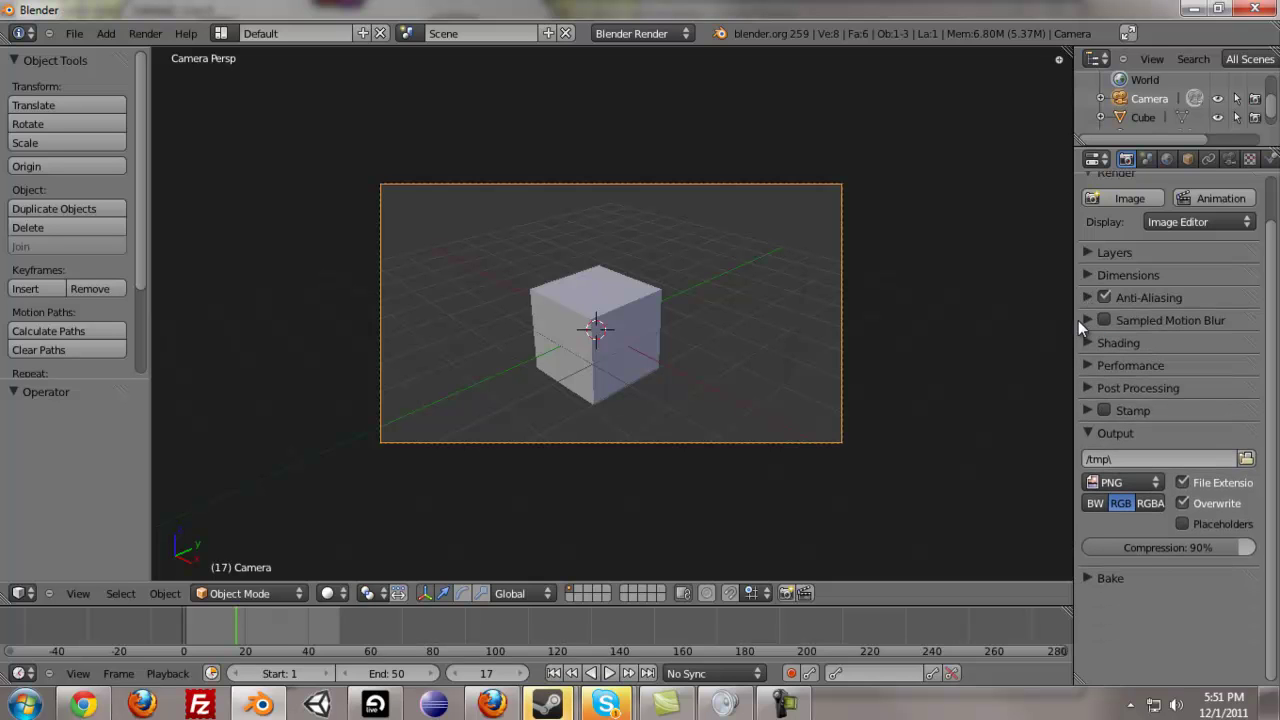
{"action": "left_click", "coordinate": [1086, 319]}
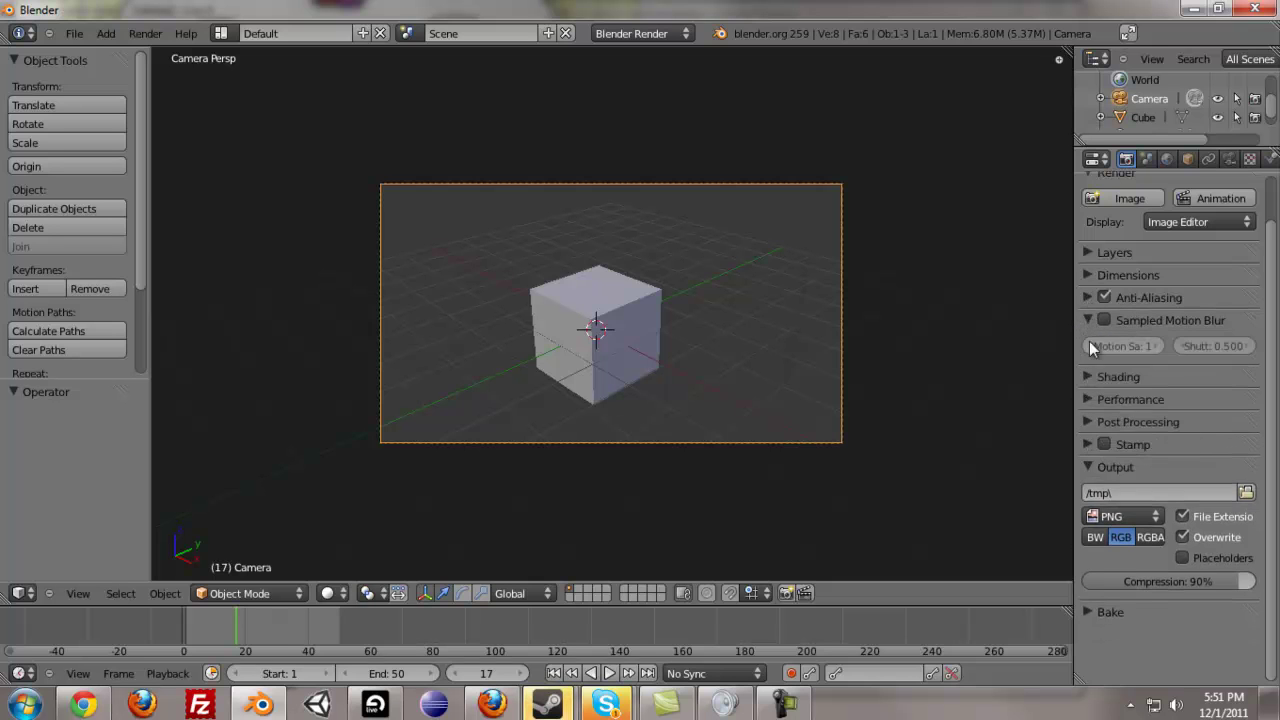
{"action": "left_click", "coordinate": [1086, 319]}
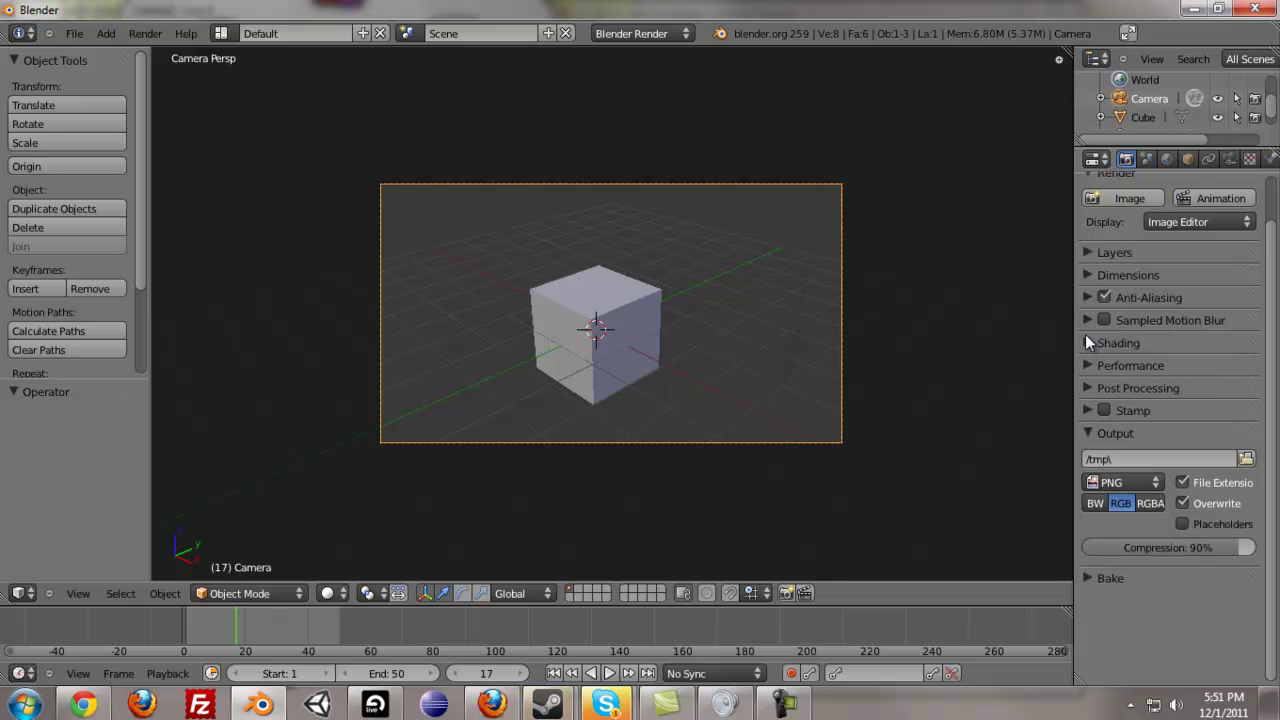
{"action": "left_click", "coordinate": [1085, 342]}
{"action": "left_click", "coordinate": [1085, 343]}
{"action": "left_click", "coordinate": [1085, 365]}
{"action": "left_click", "coordinate": [1085, 365]}
{"action": "left_click", "coordinate": [1086, 389]}
{"action": "left_click", "coordinate": [1084, 392]}
Try MPEG as the output file format, then switch the format back to PNG
{"action": "left_click", "coordinate": [1145, 435]}
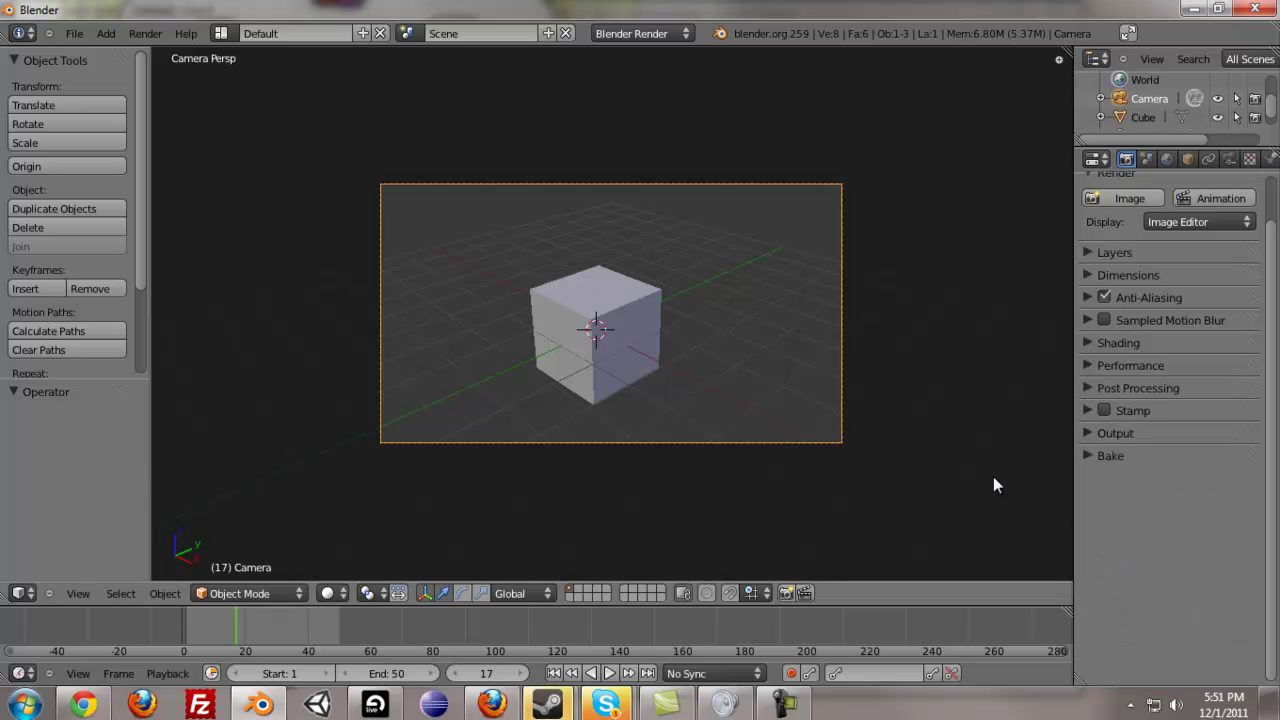
{"action": "left_click", "coordinate": [1106, 433]}
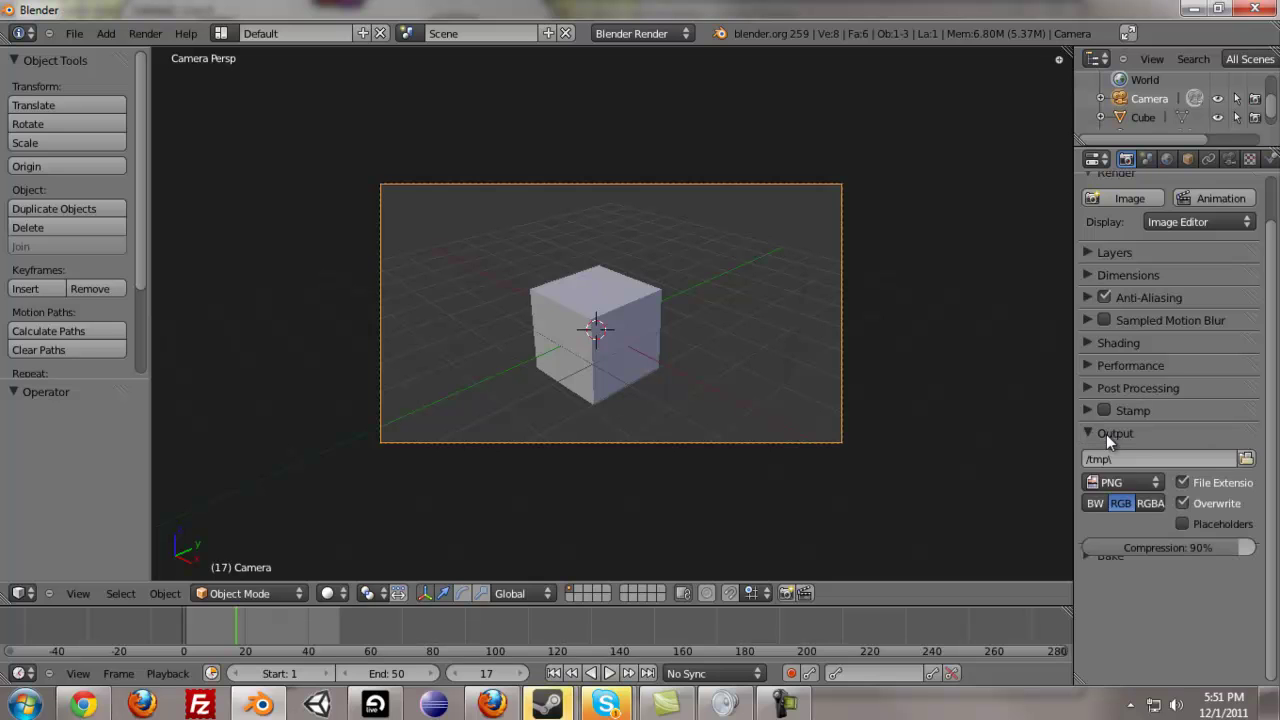
{"action": "left_click", "coordinate": [1149, 484]}
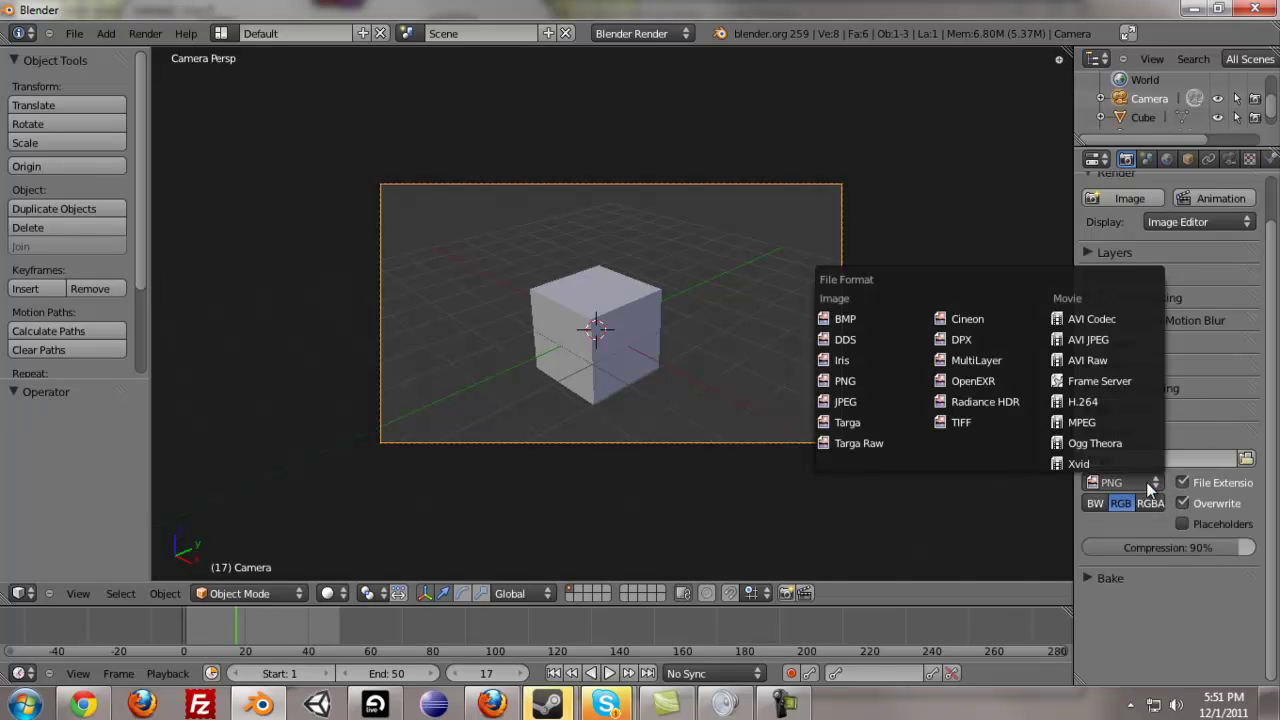
{"action": "left_click", "coordinate": [1119, 421]}
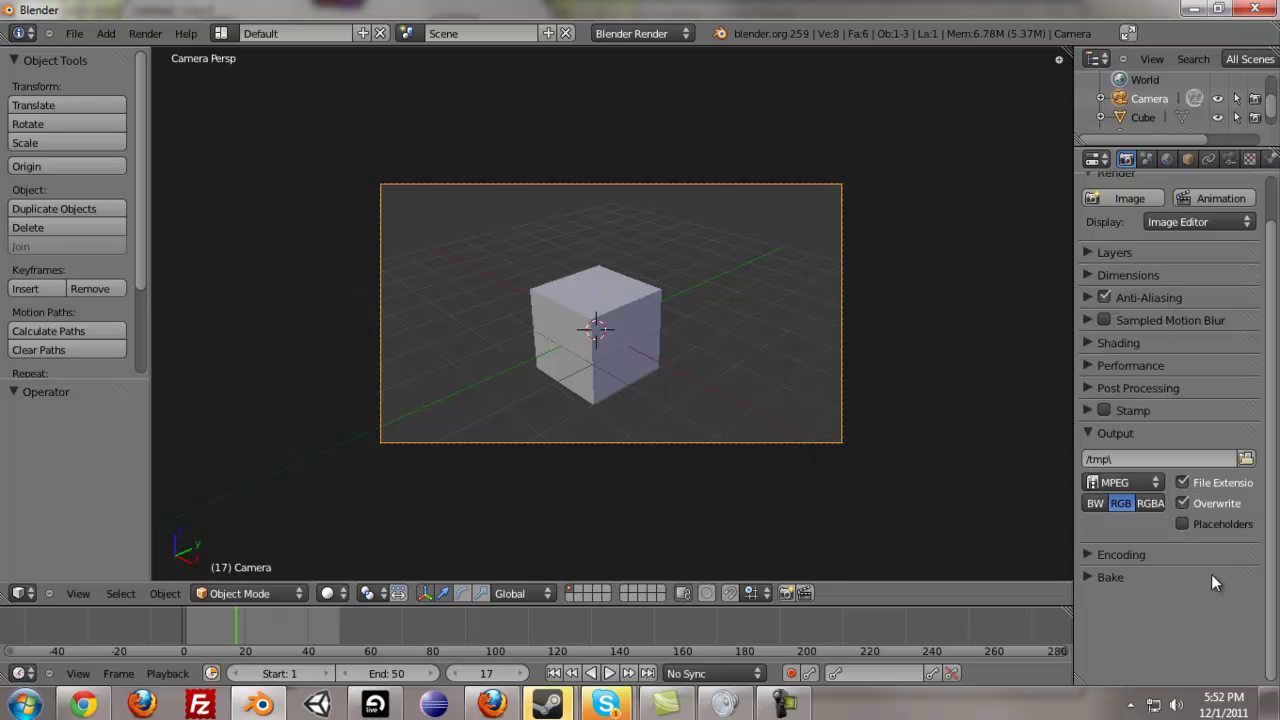
{"action": "left_click", "coordinate": [1130, 482]}
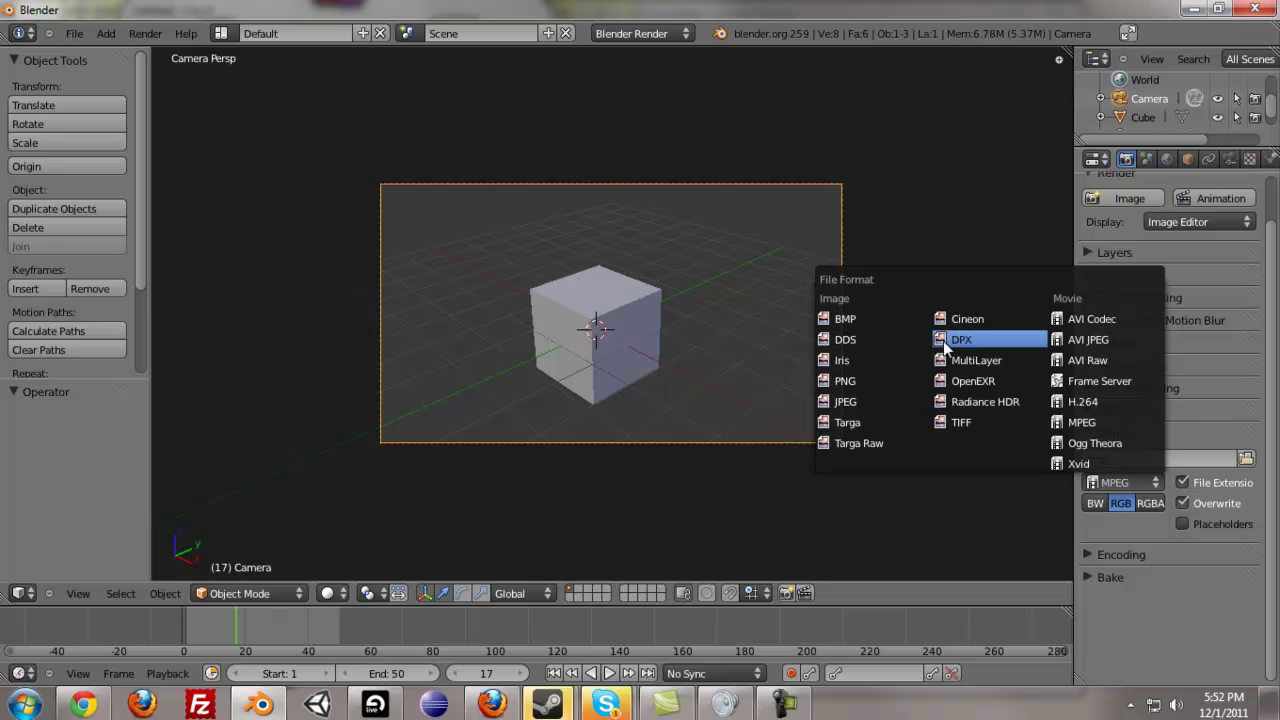
{"action": "left_click", "coordinate": [855, 381]}
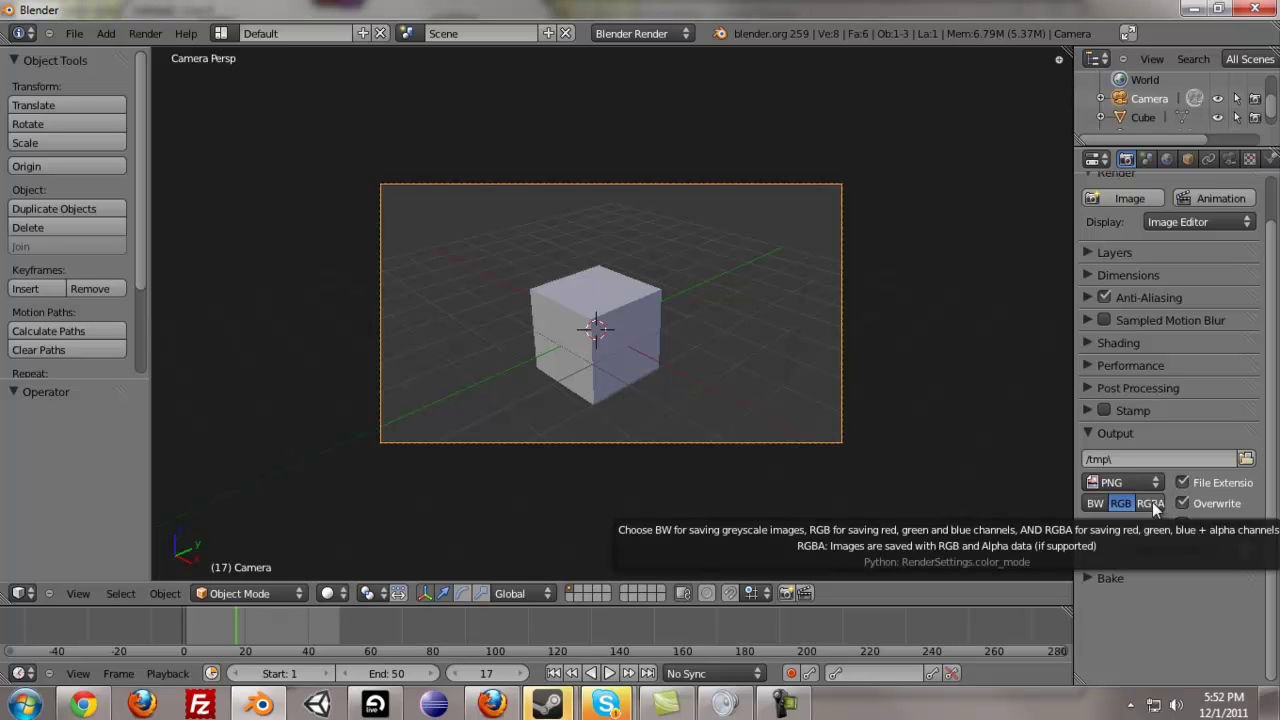
Try the RGBA colour mode for the PNG output, restore RGB, and check the available file formats
{"action": "left_click", "coordinate": [1152, 503]}
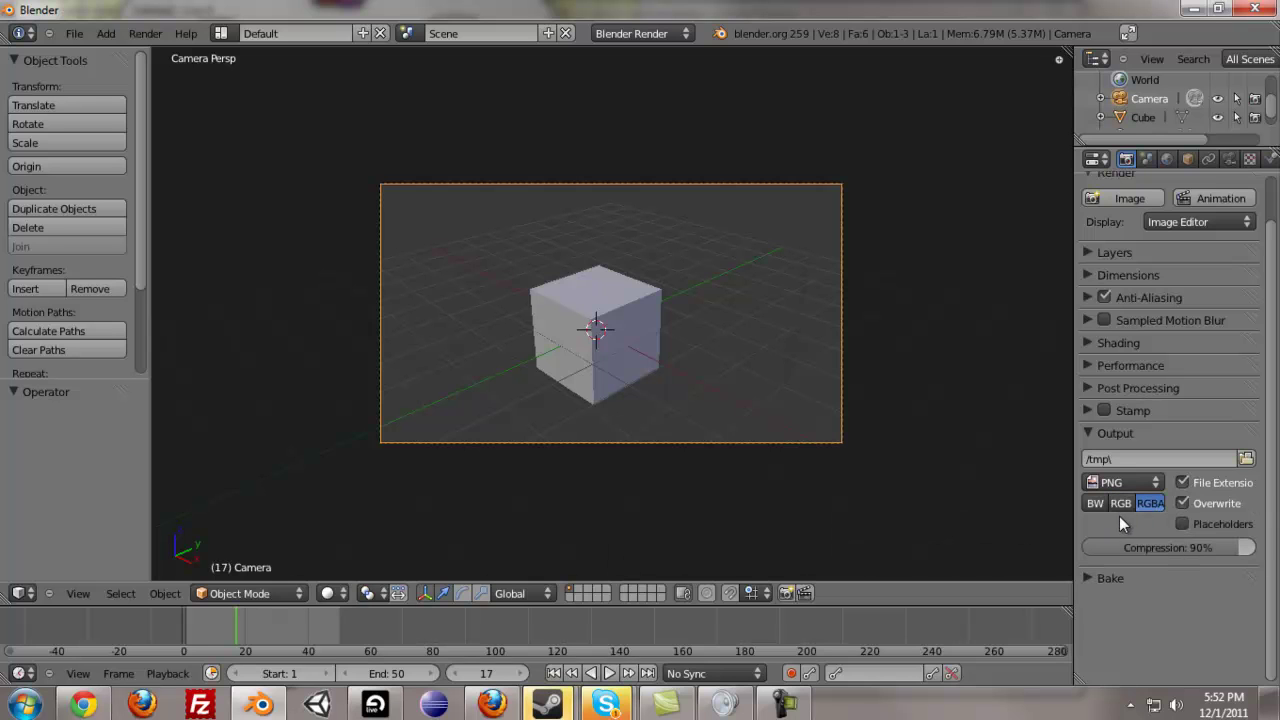
{"action": "left_click", "coordinate": [1119, 503]}
{"action": "left_click", "coordinate": [1141, 484]}
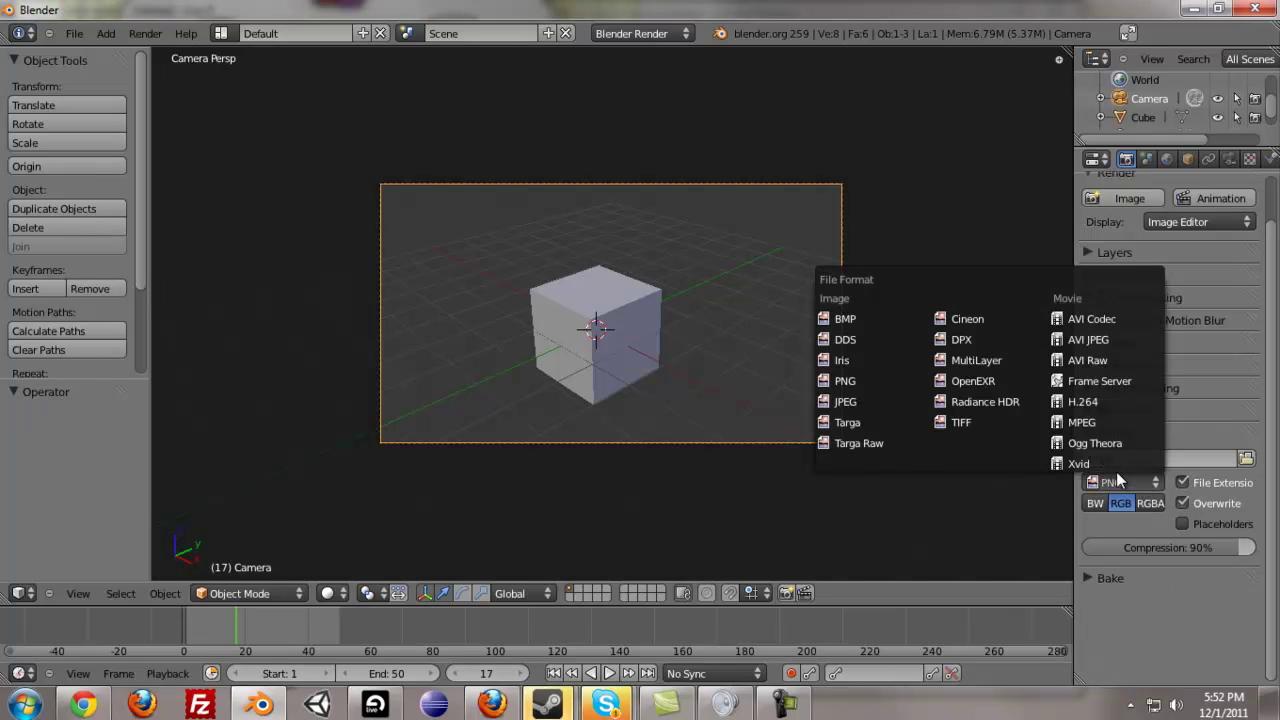
{"action": "left_click", "coordinate": [1123, 482]}
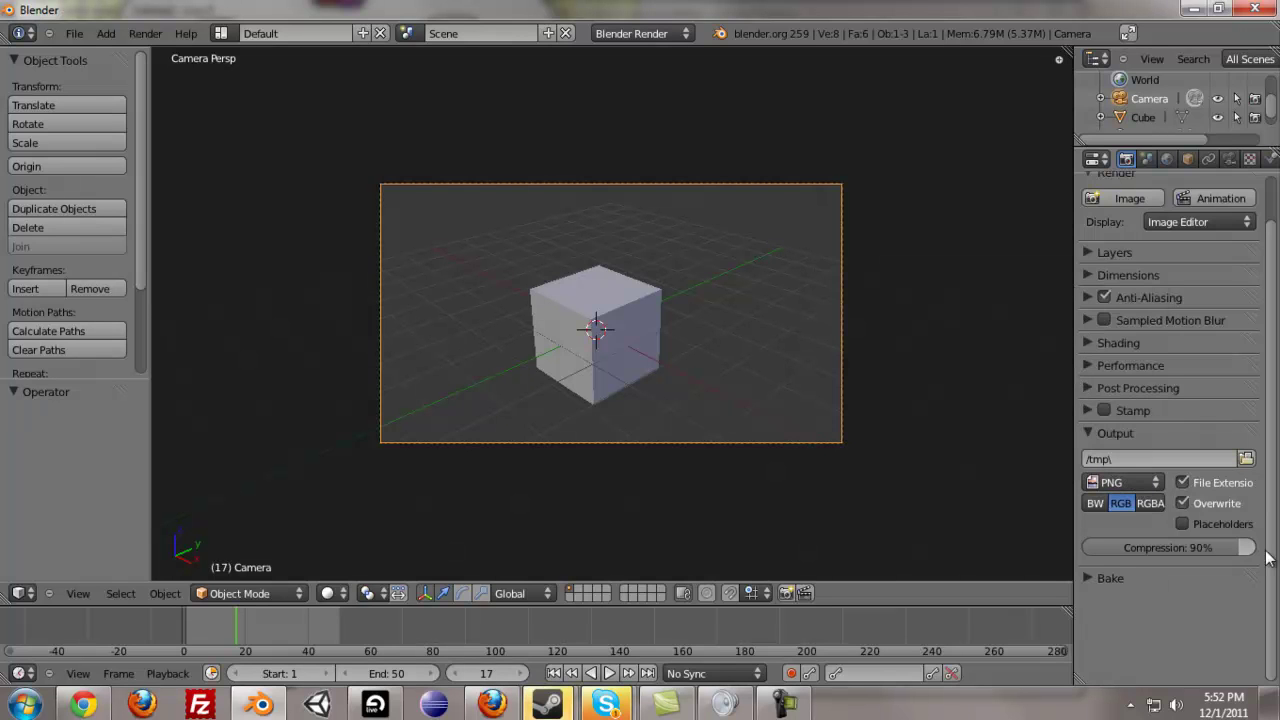
Examine the bake settings and the performance settings of the render
{"action": "left_click", "coordinate": [1137, 579]}
{"action": "scroll", "coordinate": [1147, 584], "scroll_direction": "down", "scroll_amount": 1}
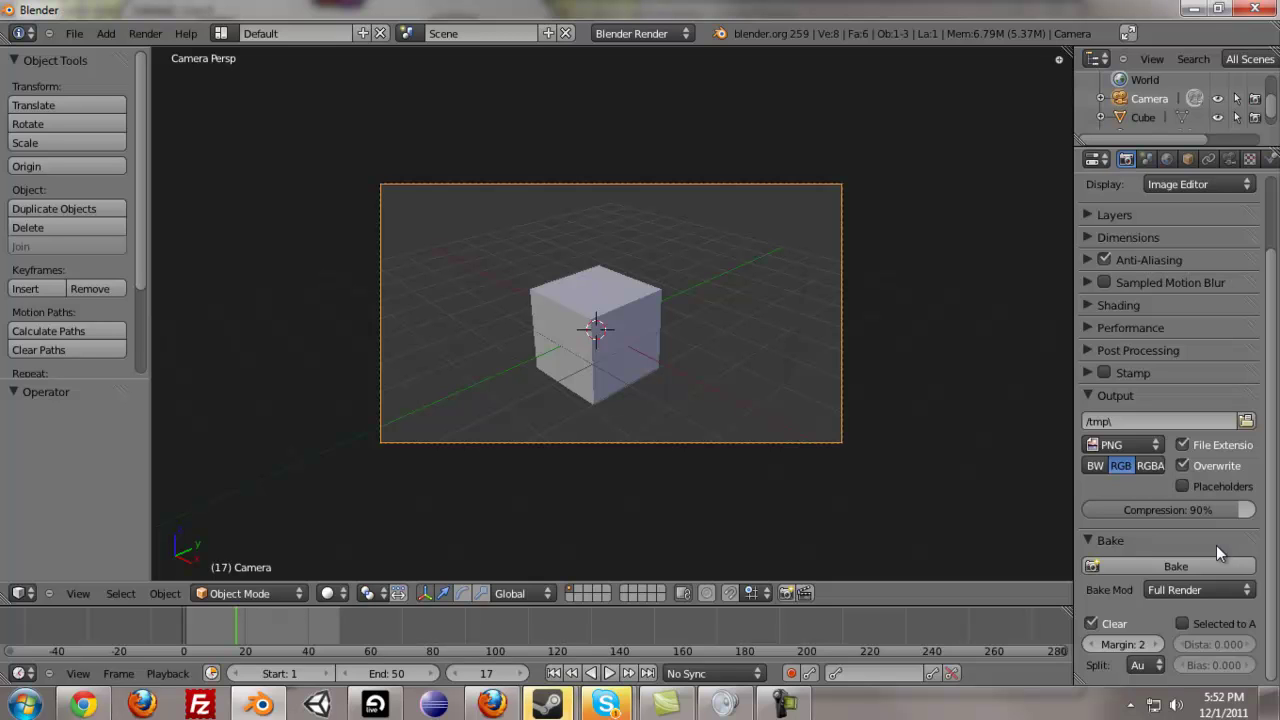
{"action": "left_click", "coordinate": [1088, 539]}
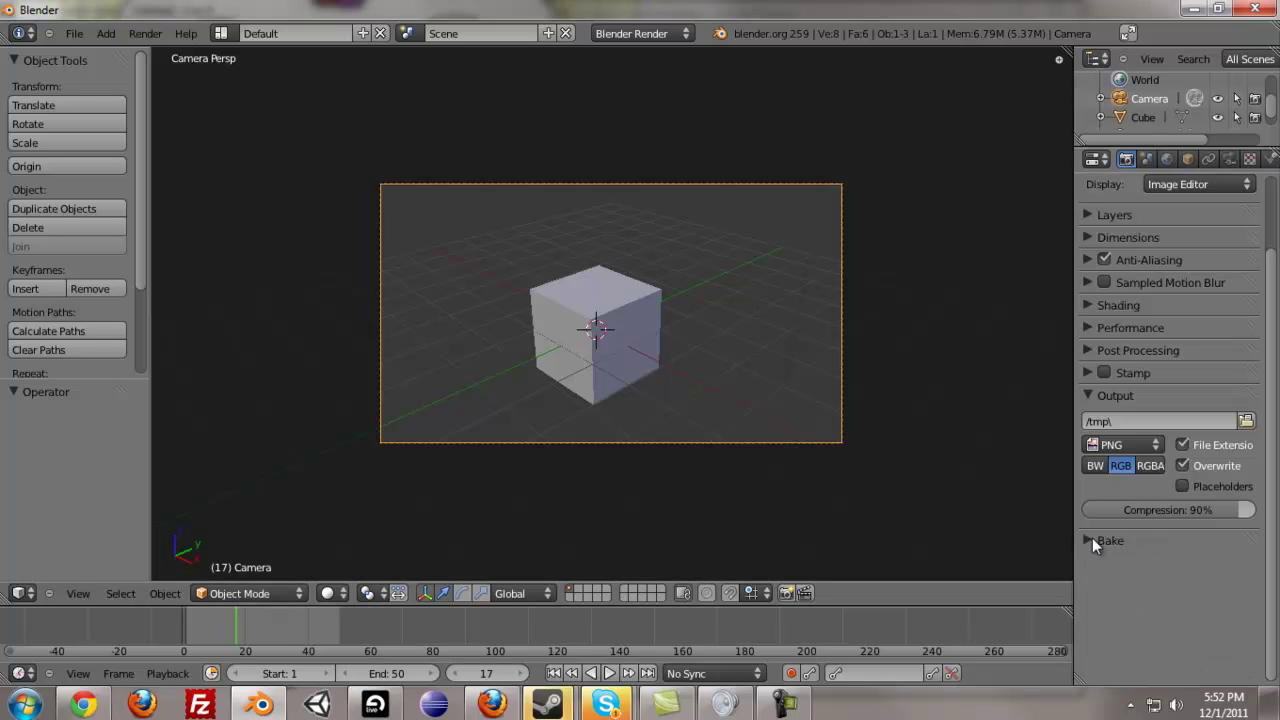
{"action": "scroll", "coordinate": [1153, 403], "scroll_direction": "up", "scroll_amount": 2}
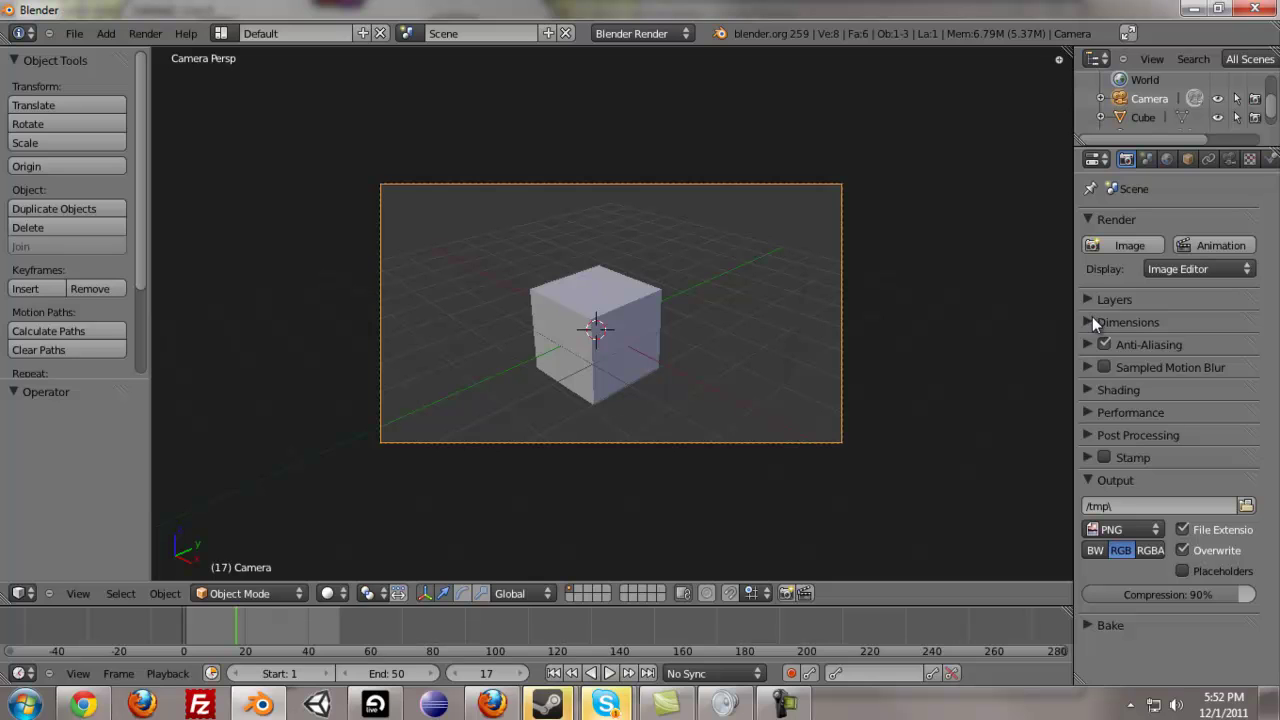
{"action": "left_click", "coordinate": [1086, 410]}
{"action": "left_click", "coordinate": [1086, 409]}
Apply the HDTV 1080p render preset in the dimensions settings
{"action": "left_click", "coordinate": [1086, 322]}
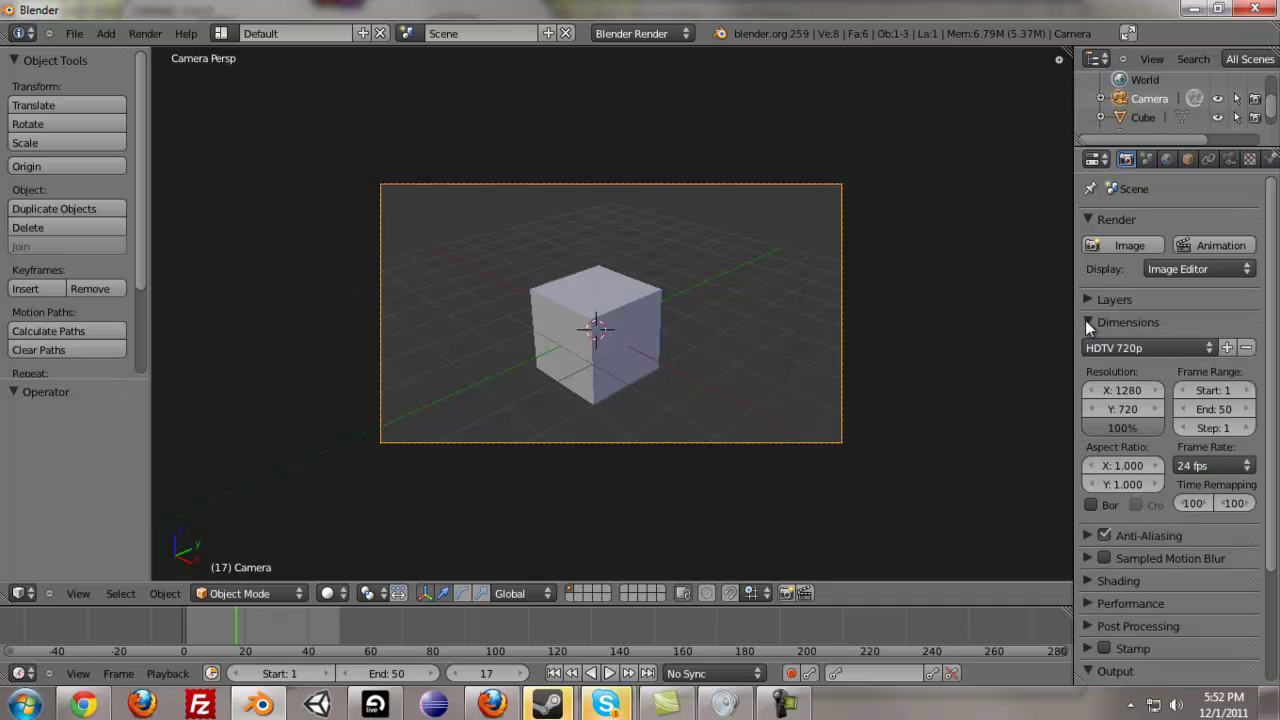
{"action": "left_click", "coordinate": [1177, 346]}
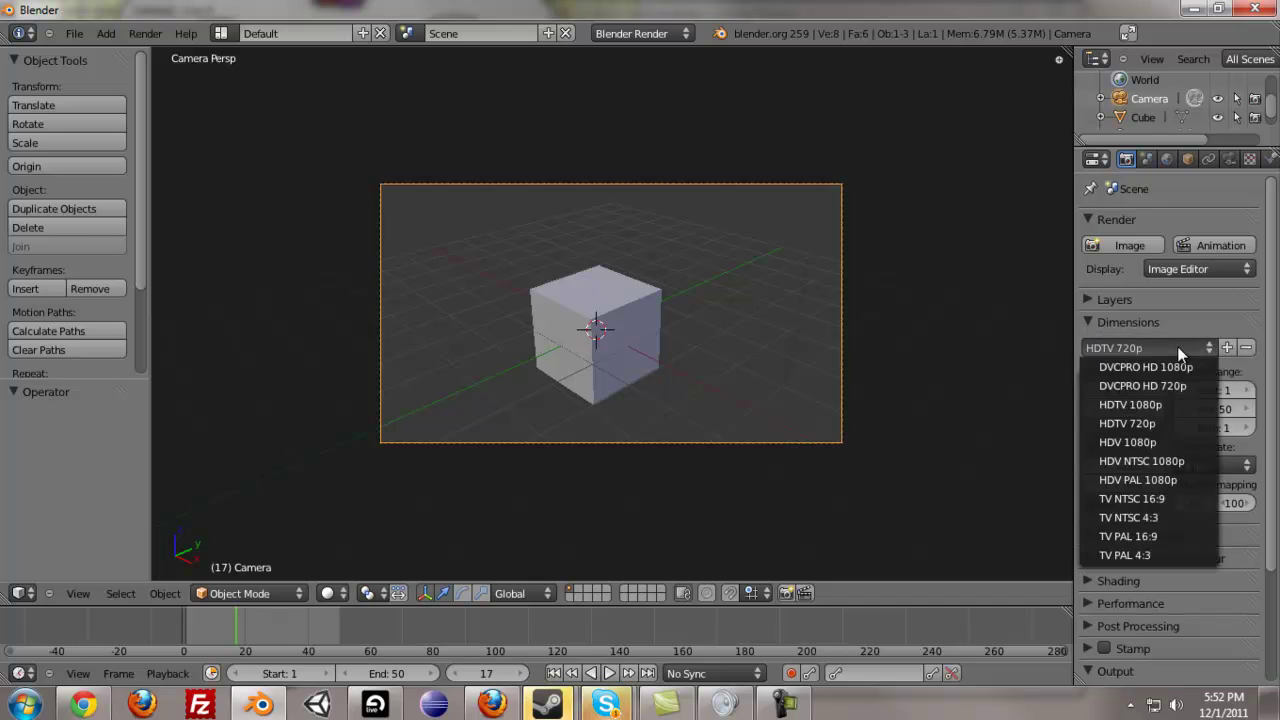
{"action": "left_click", "coordinate": [1178, 407]}
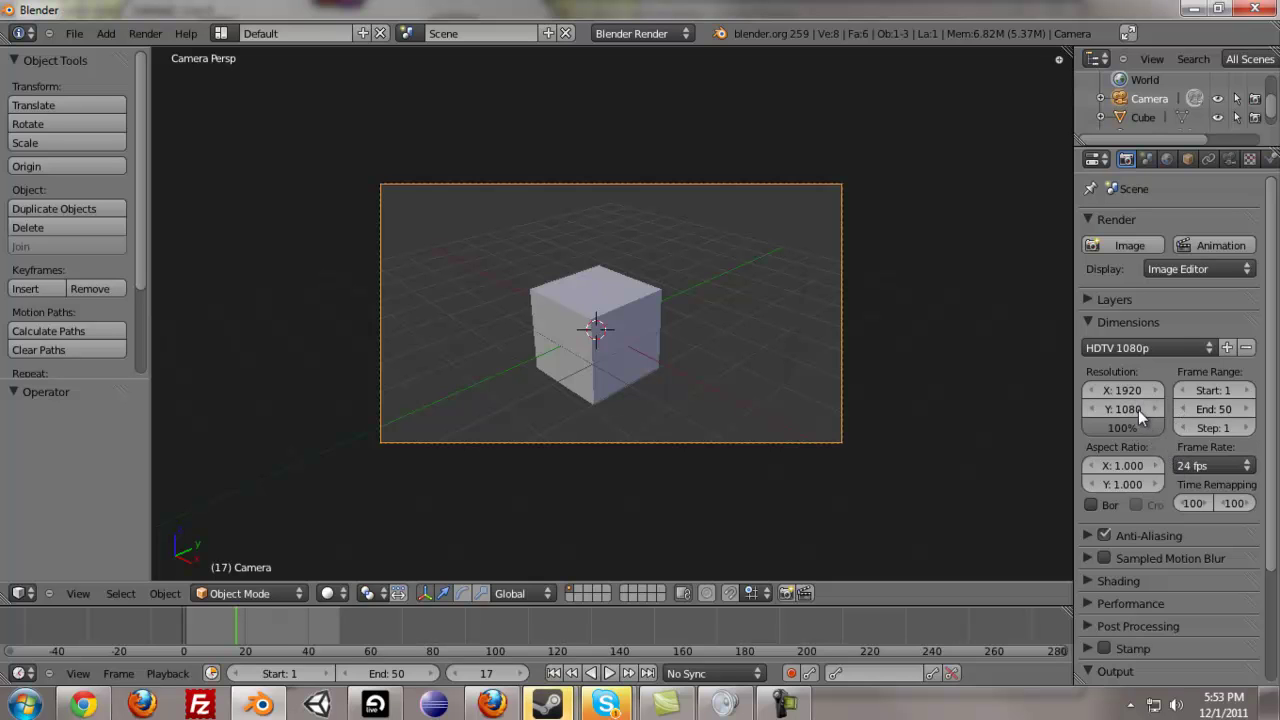
Try a horizontal resolution of 1921, restore it to 1920, and collapse the dimensions settings
{"action": "left_click", "coordinate": [1152, 390]}
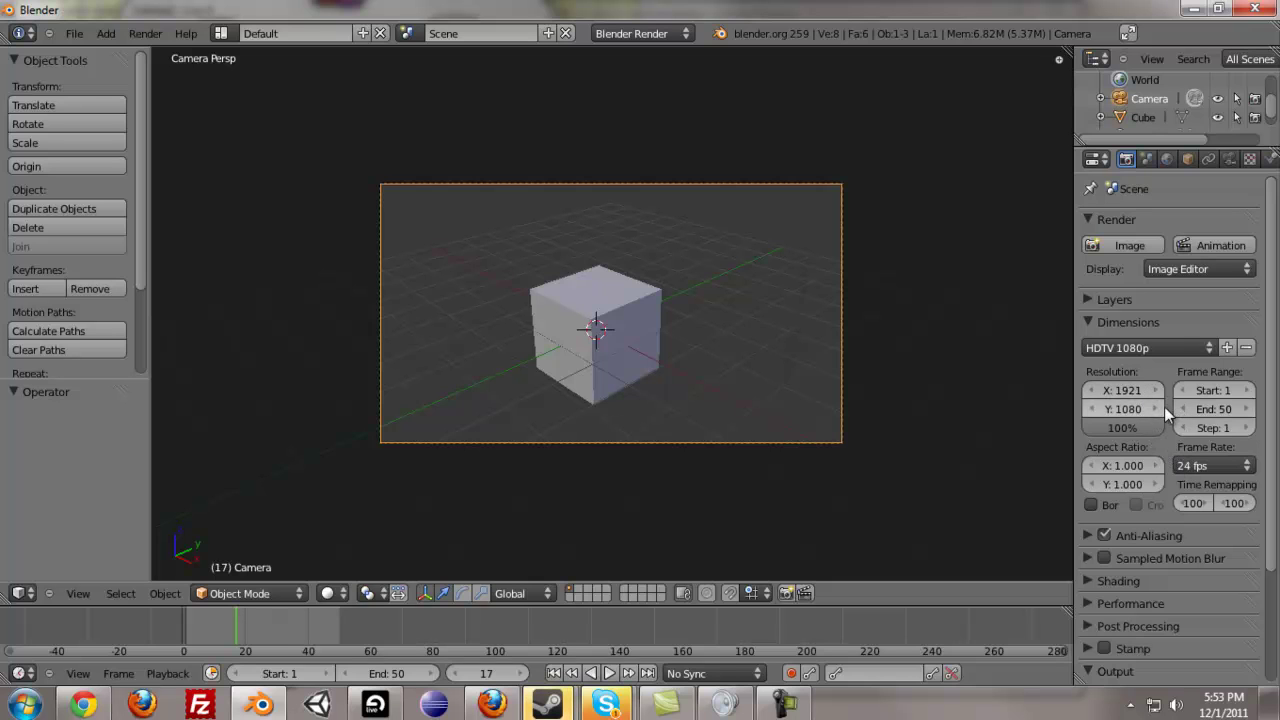
{"action": "left_click", "coordinate": [1094, 391]}
{"action": "left_click", "coordinate": [1090, 322]}
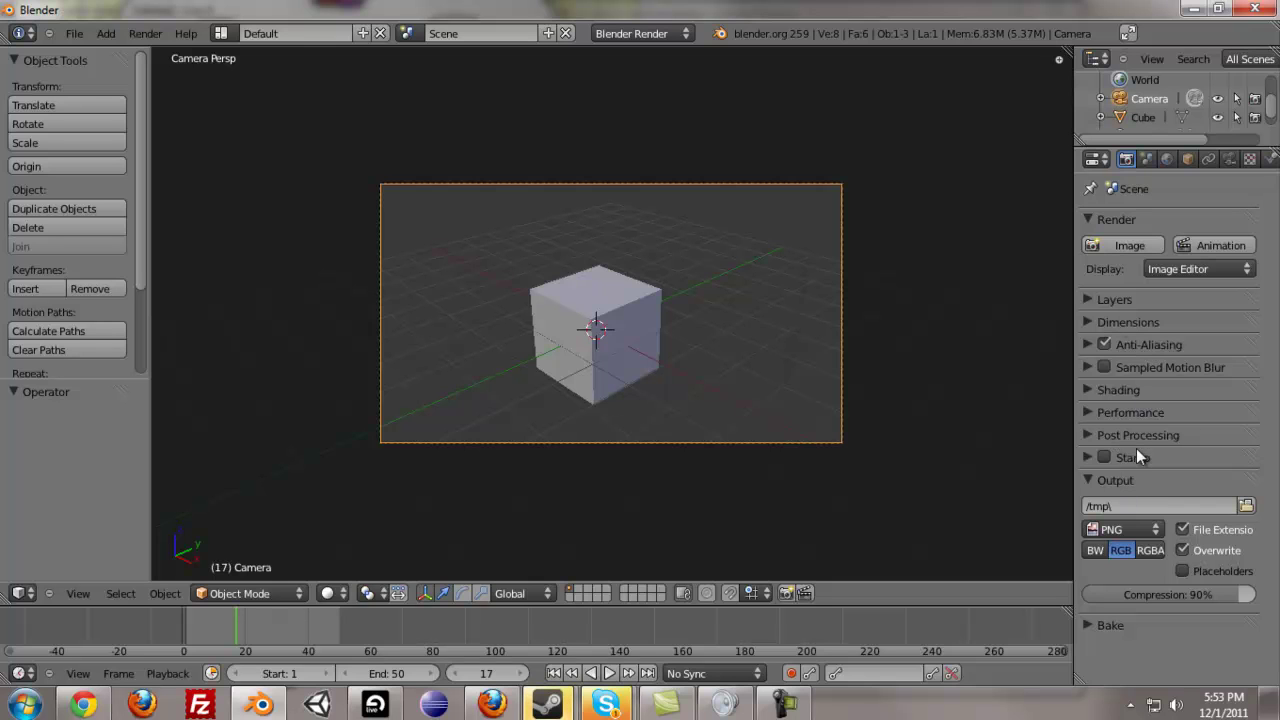
{"action": "left_click", "coordinate": [1090, 322]}
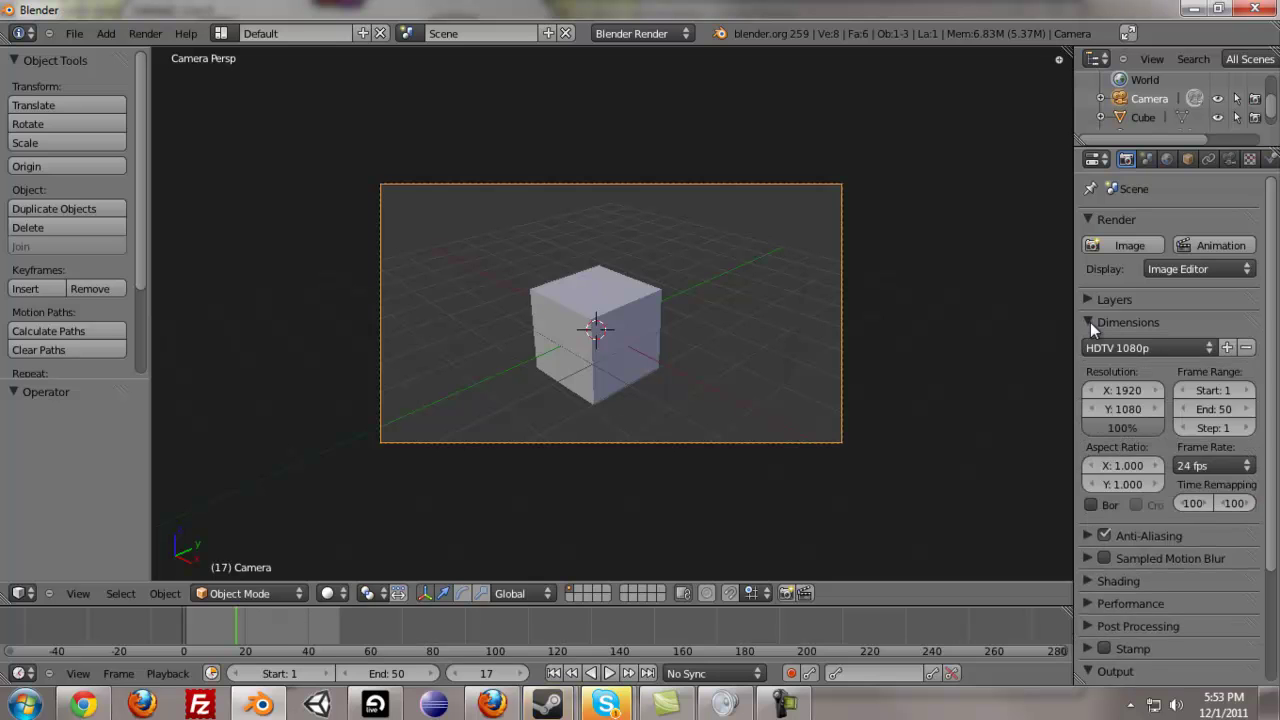
{"action": "left_click", "coordinate": [1090, 322]}
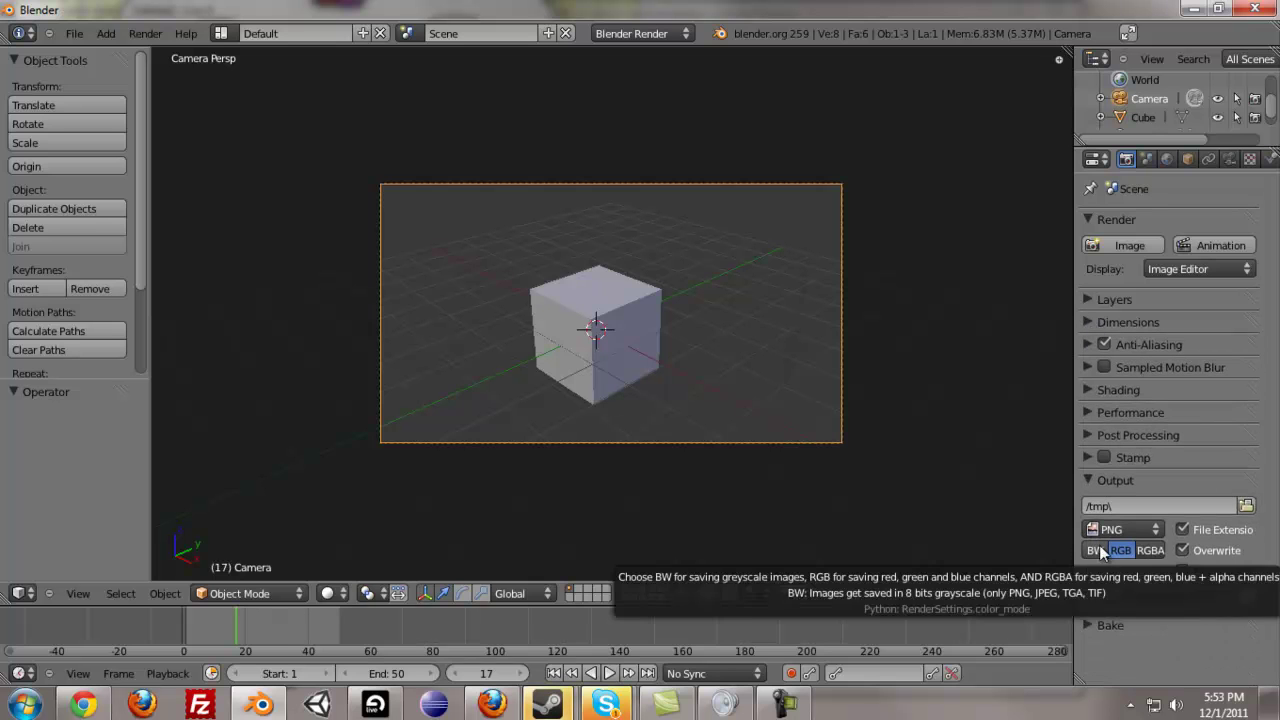